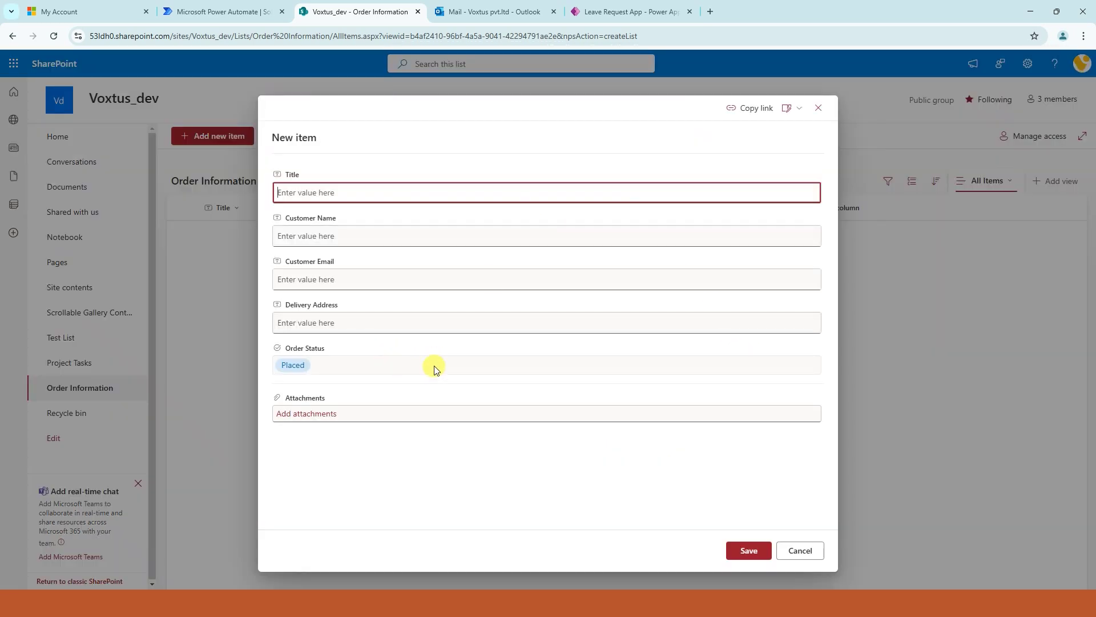
- Check which Order Status choices a new SharePoint order can take
click(433, 366)
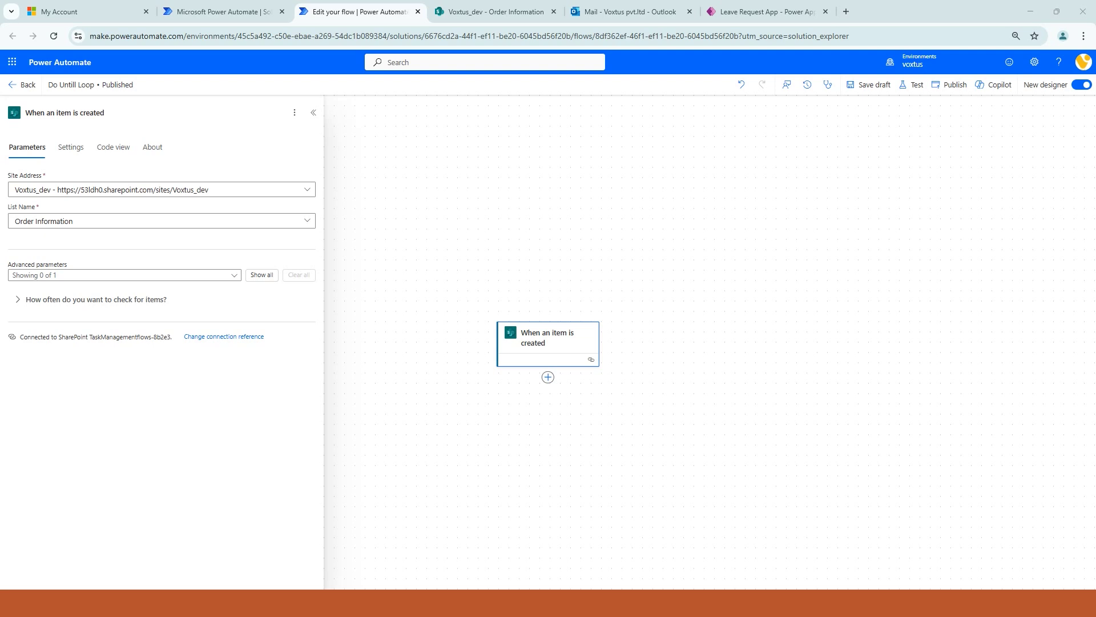
click(457, 12)
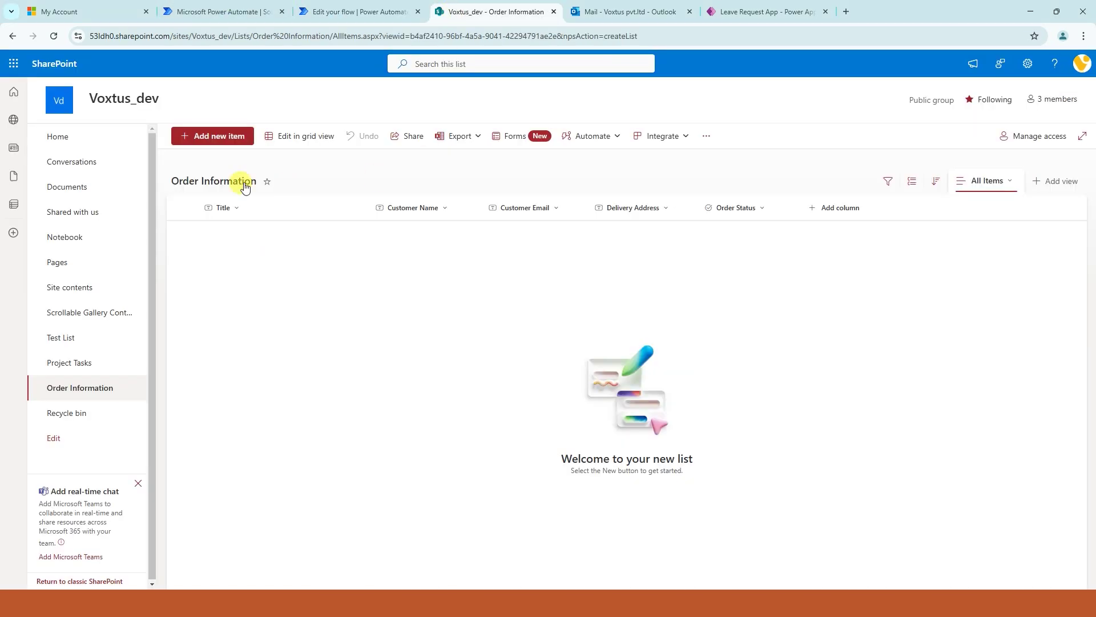
click(344, 11)
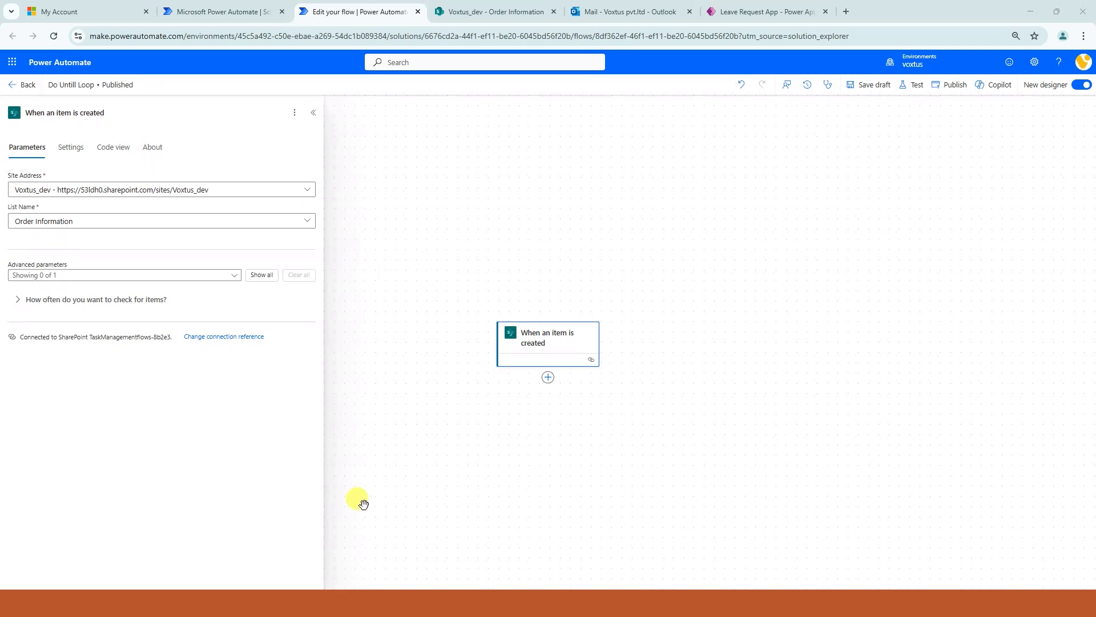
click(549, 377)
- Initialize a Boolean variable isOutForDelivery set to false, titling the step after it
click(592, 364)
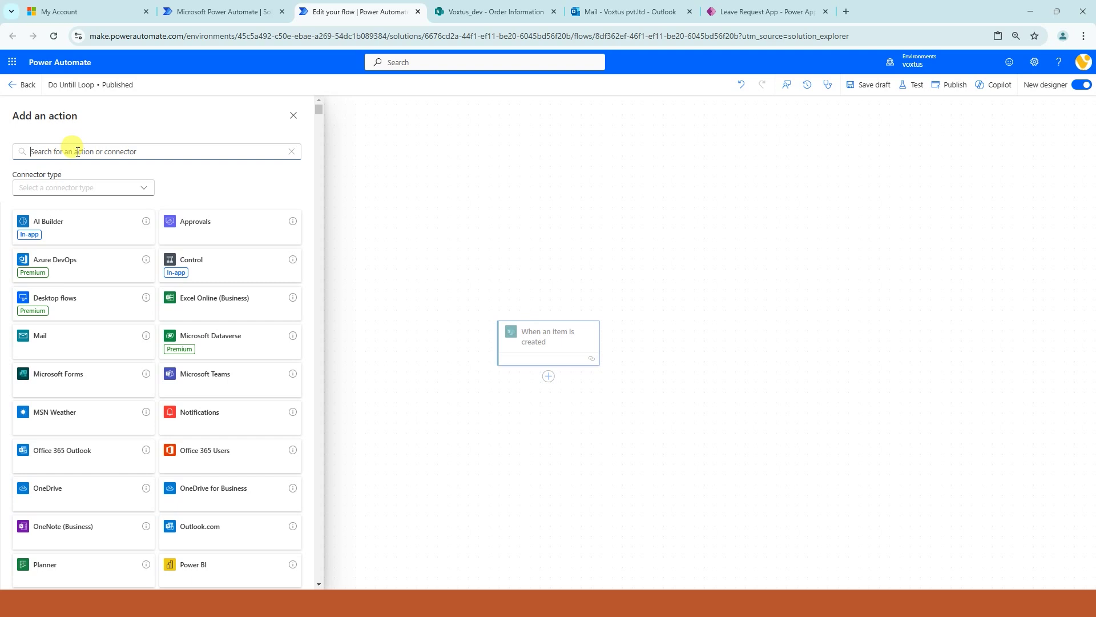
text(variable)
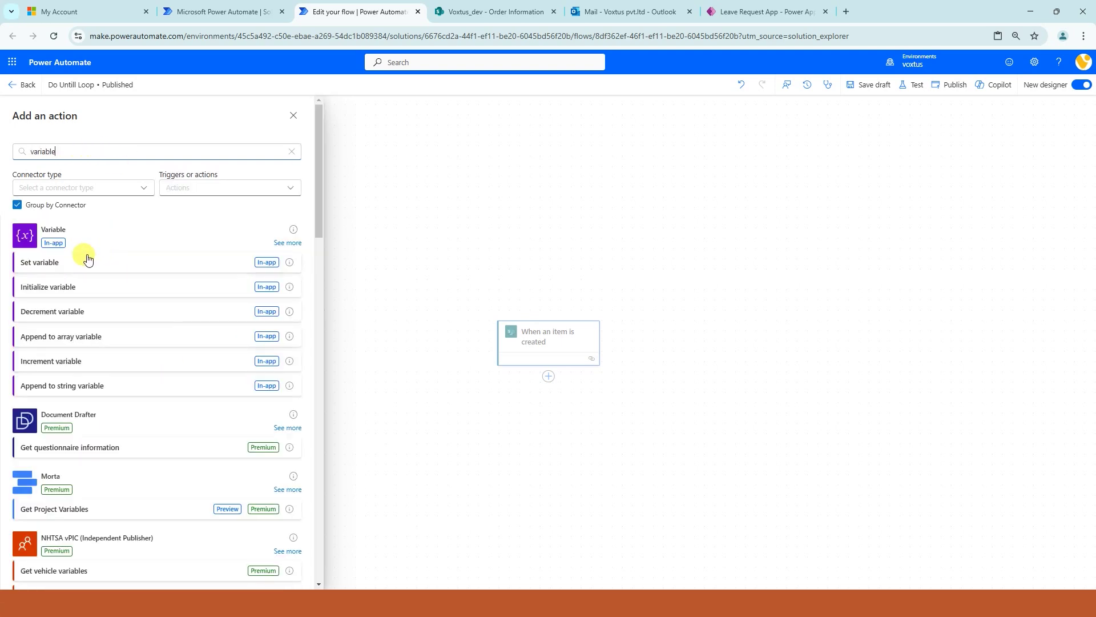
click(49, 286)
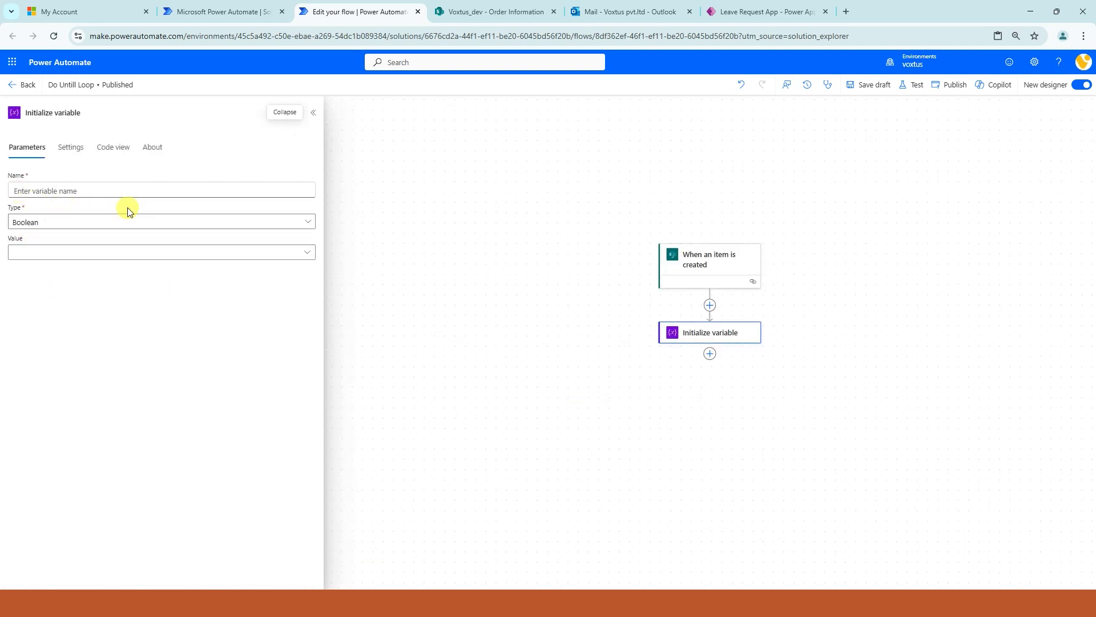
click(116, 192)
text(isO)
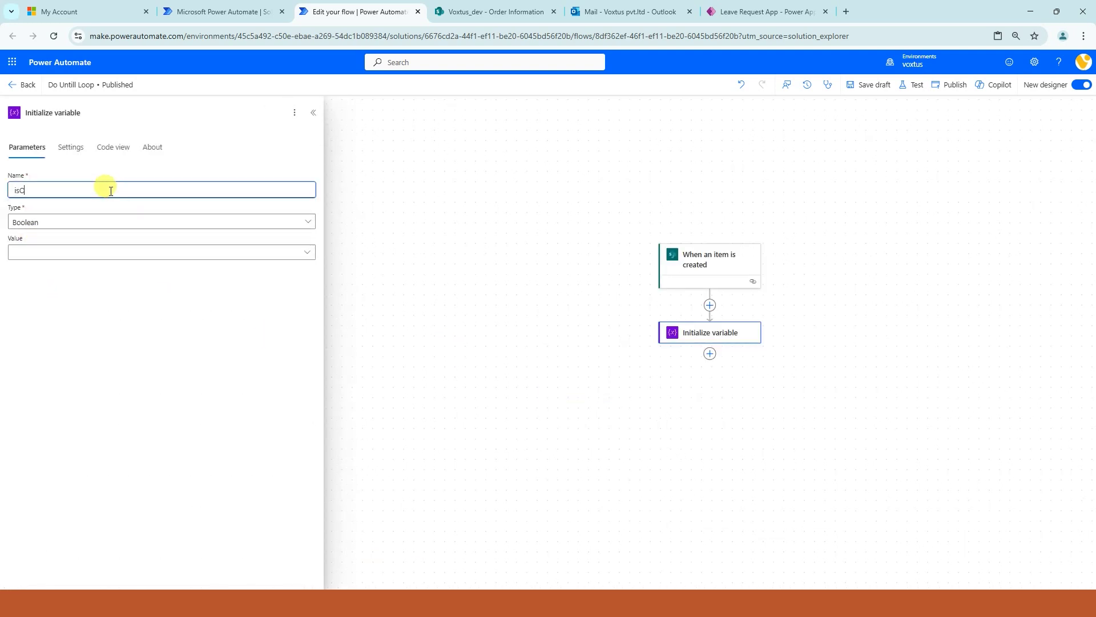
text(utForDelivery)
key(ctrl+a)
key(ctrl+c)
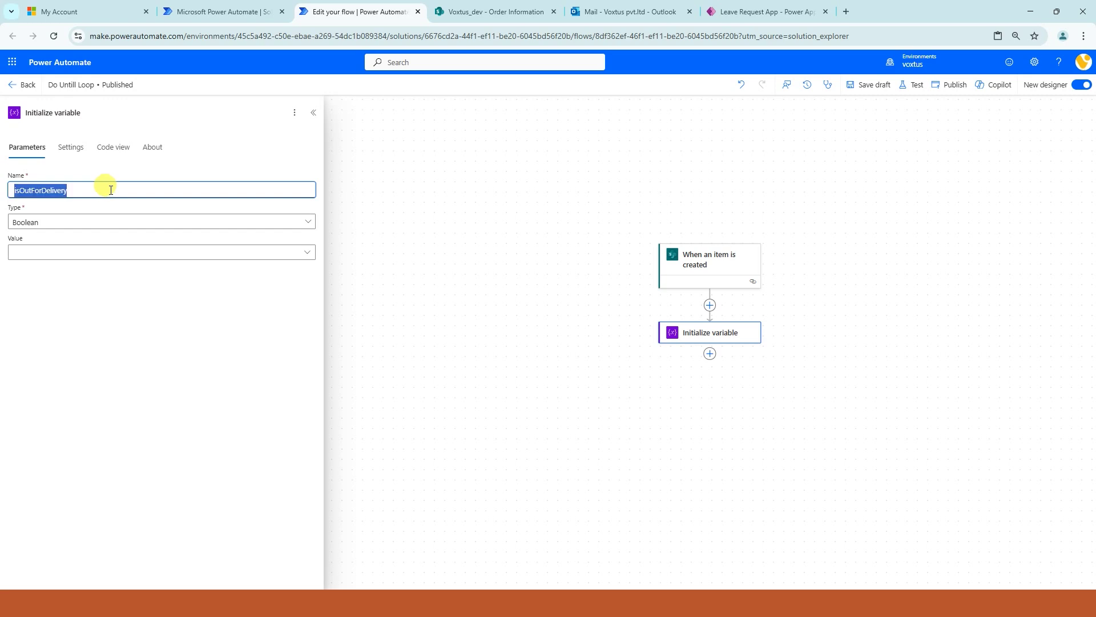
click(102, 112)
key(ctrl+v)
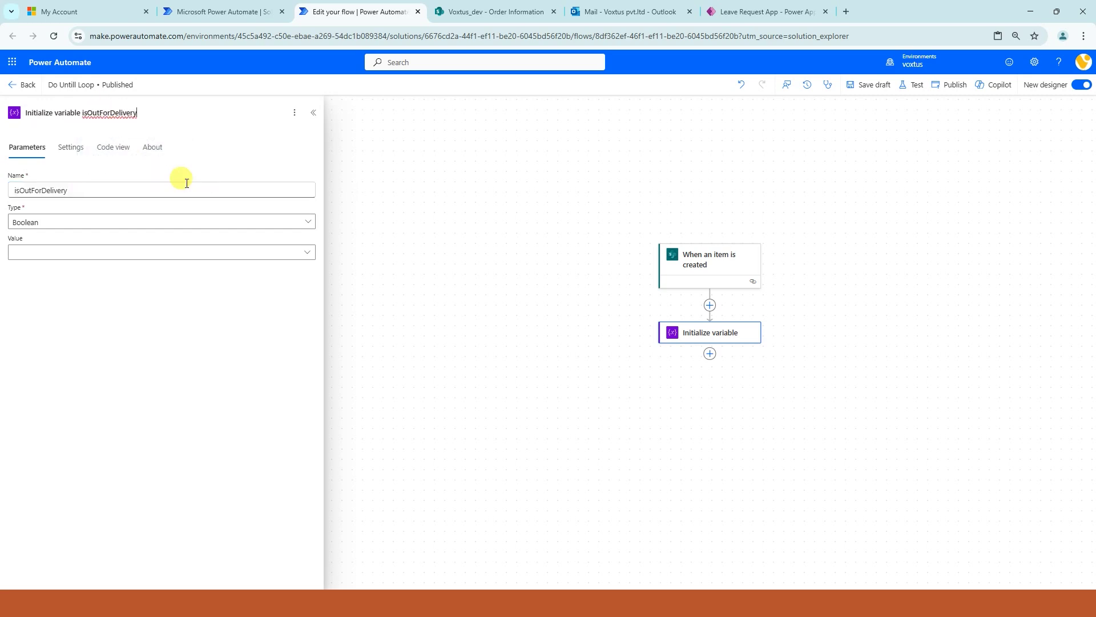
click(120, 256)
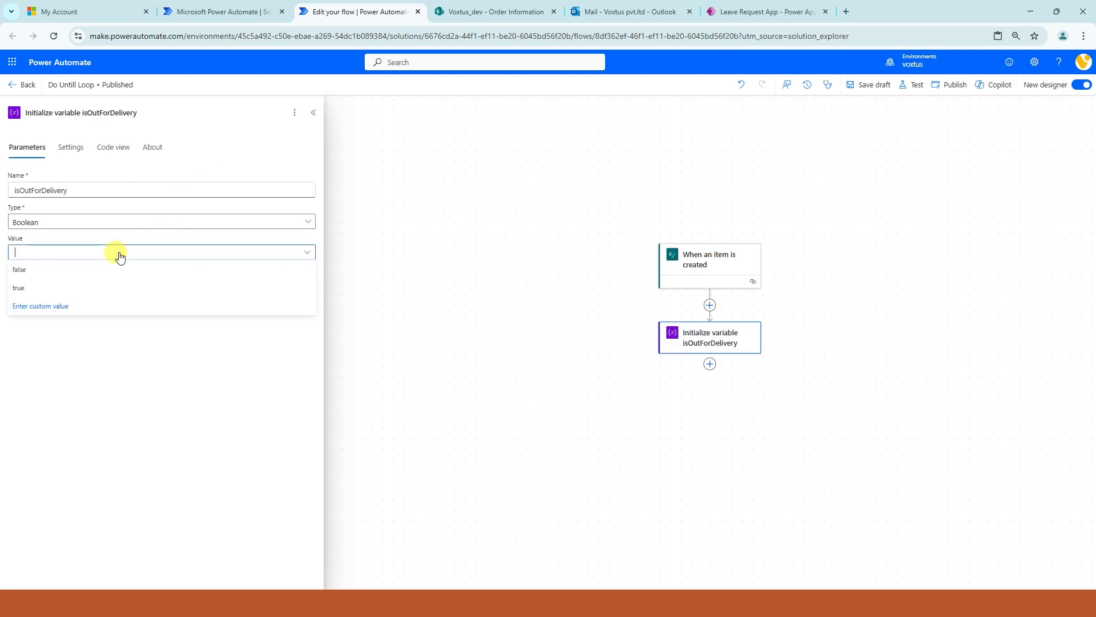
click(68, 275)
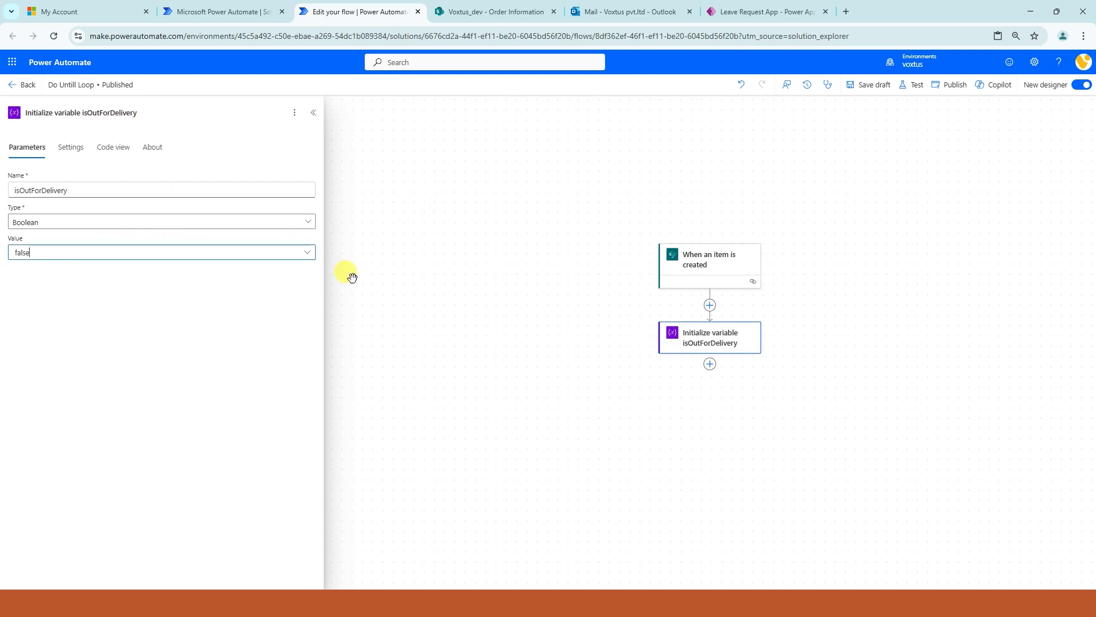
click(710, 364)
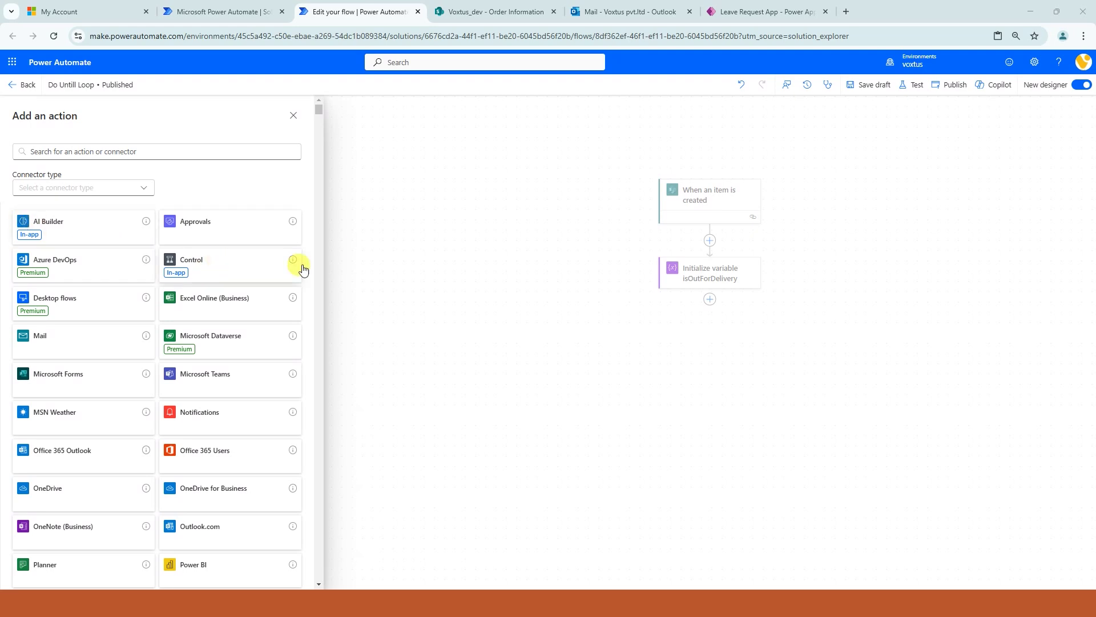
- Add a Control Do until loop with the isOutForDelivery variable on the condition's left side
click(237, 266)
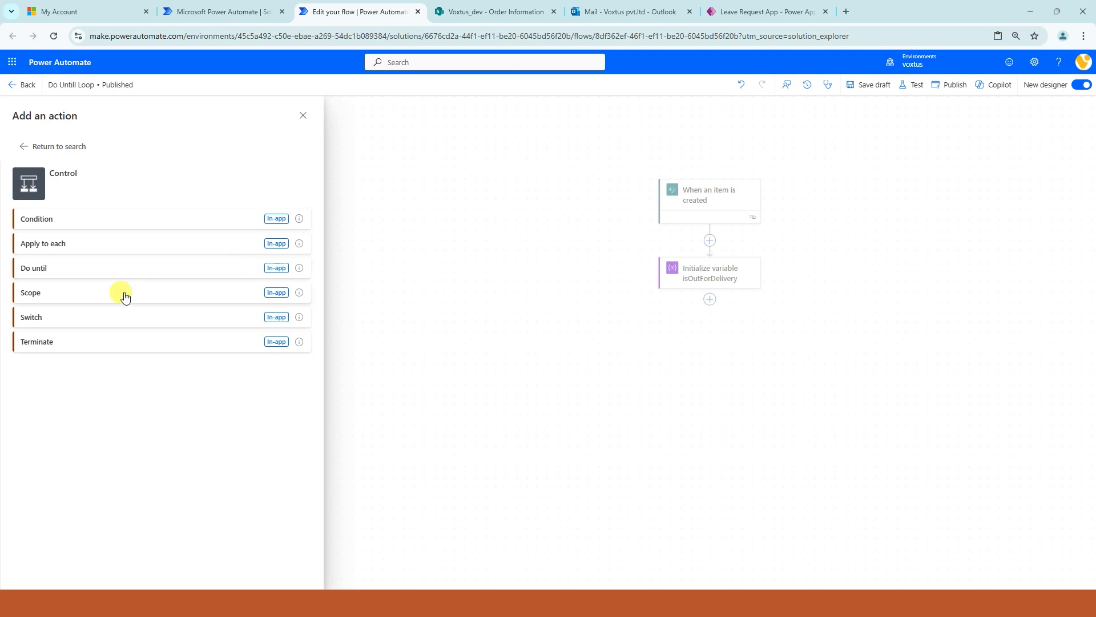
click(38, 270)
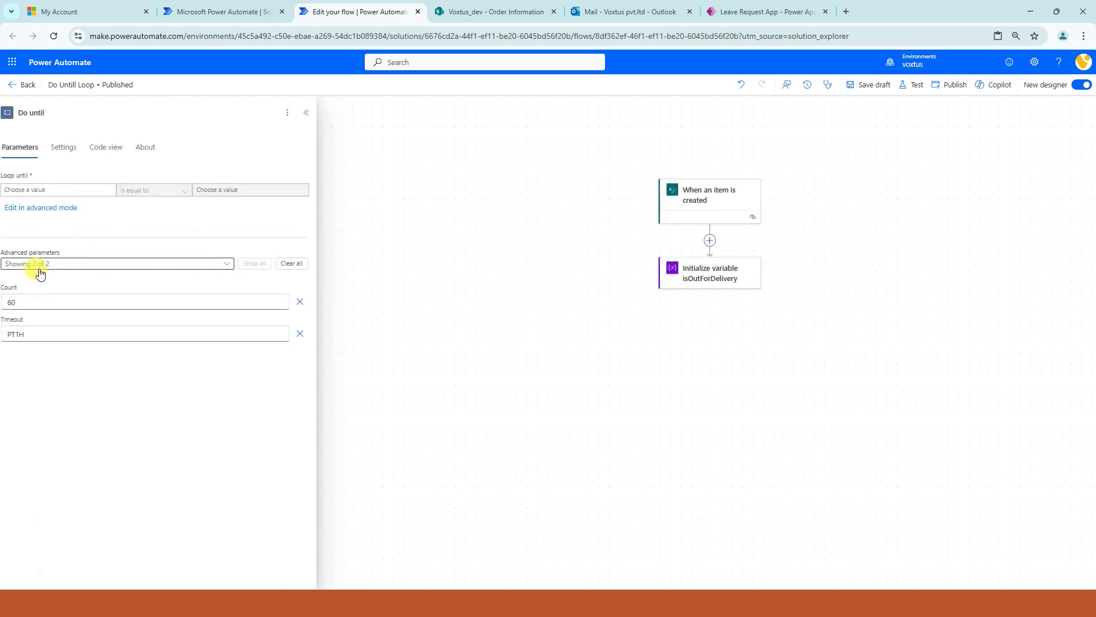
click(36, 188)
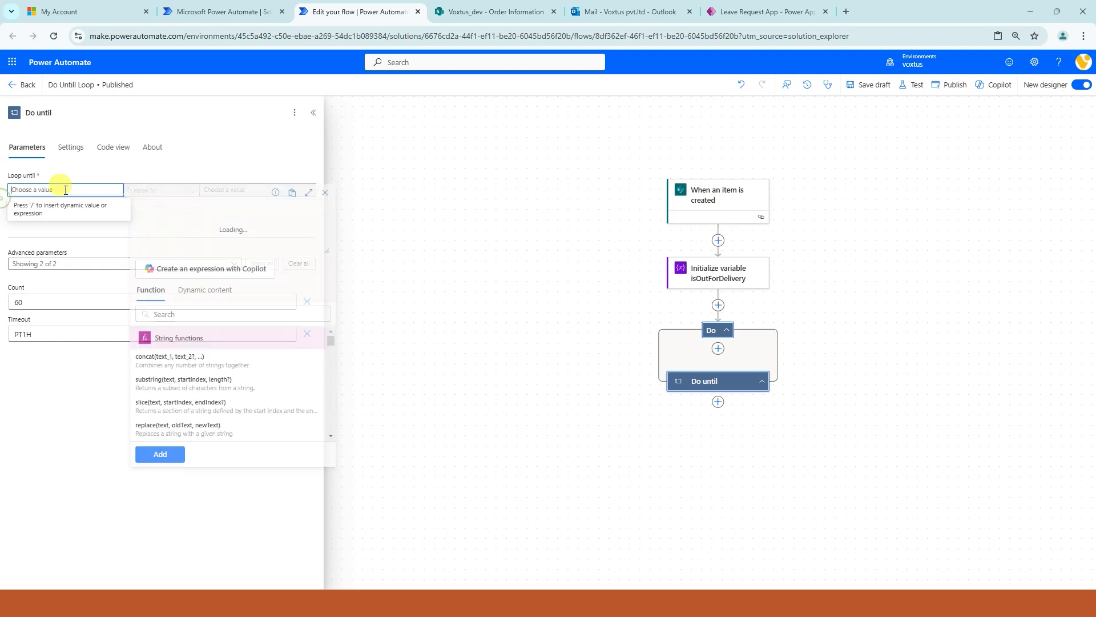
click(207, 291)
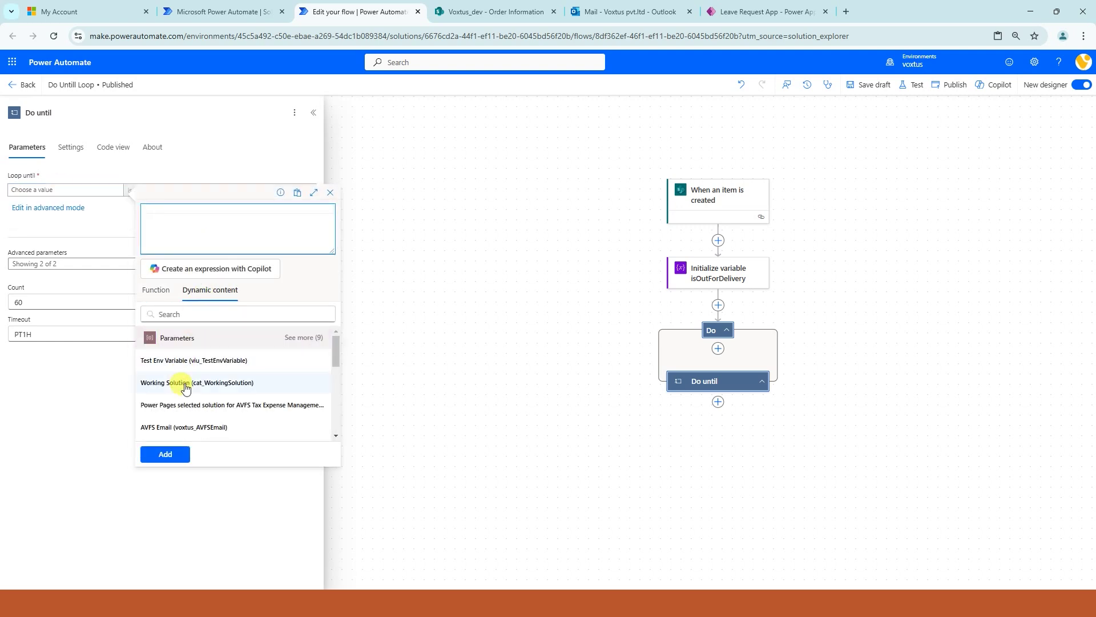
scroll(183, 383, down, 3)
scroll(181, 394, up, 2)
click(188, 402)
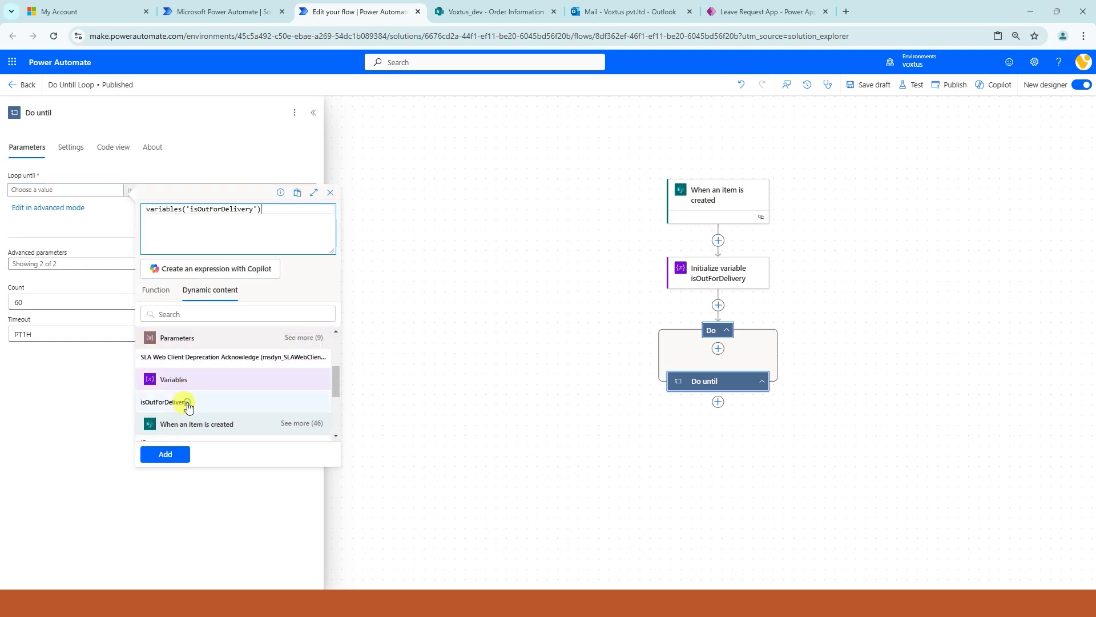
click(165, 454)
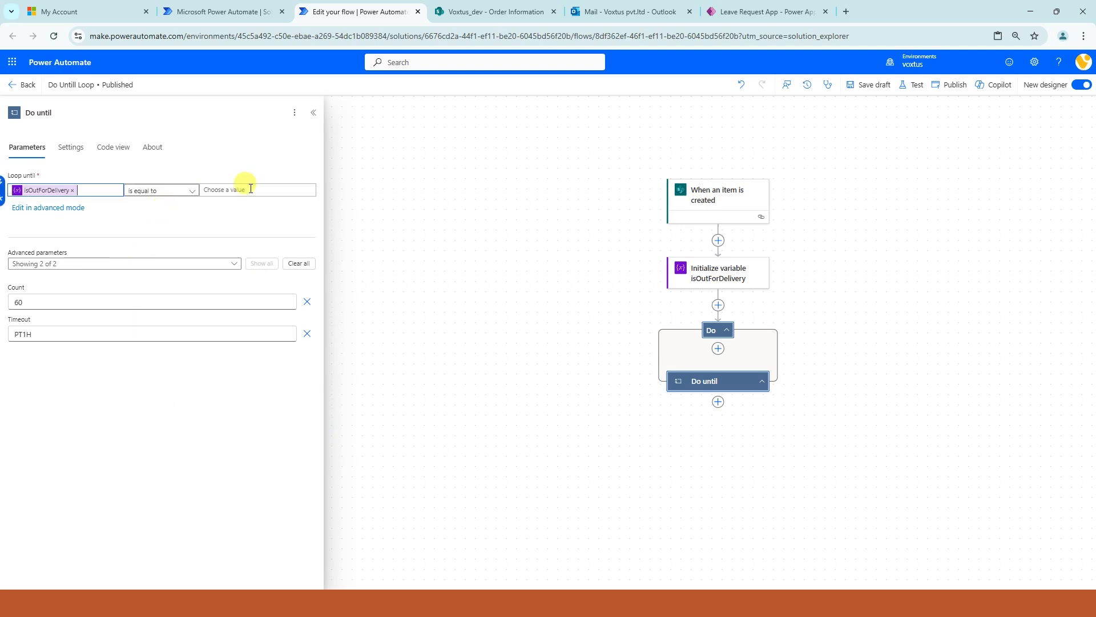
- Set the loop's comparison value to the expression true
click(280, 193)
click(193, 203)
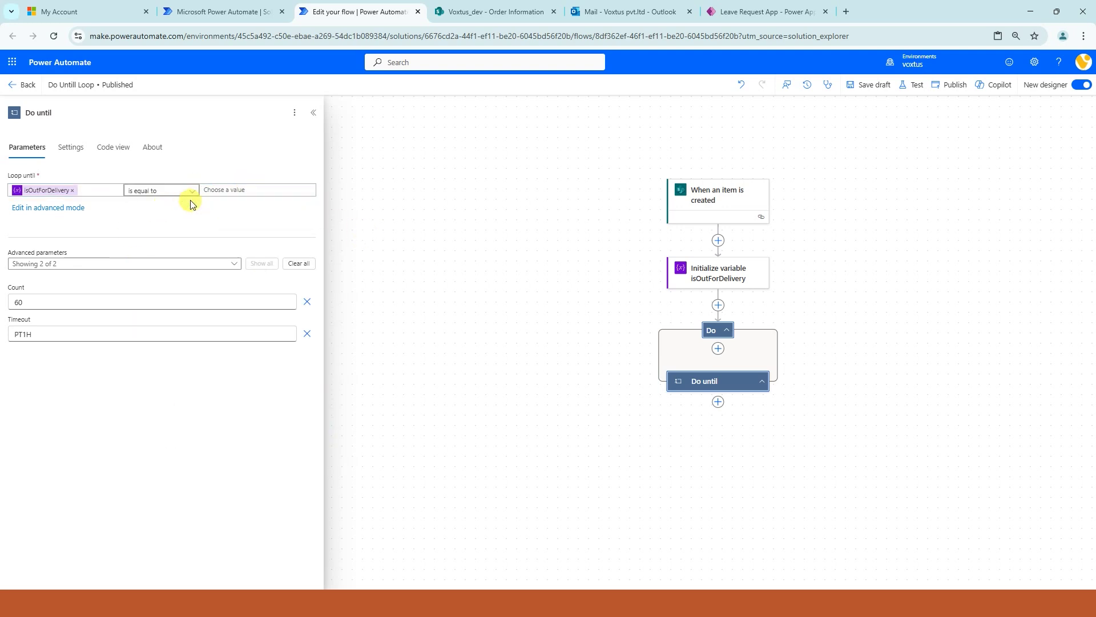
click(207, 190)
click(193, 192)
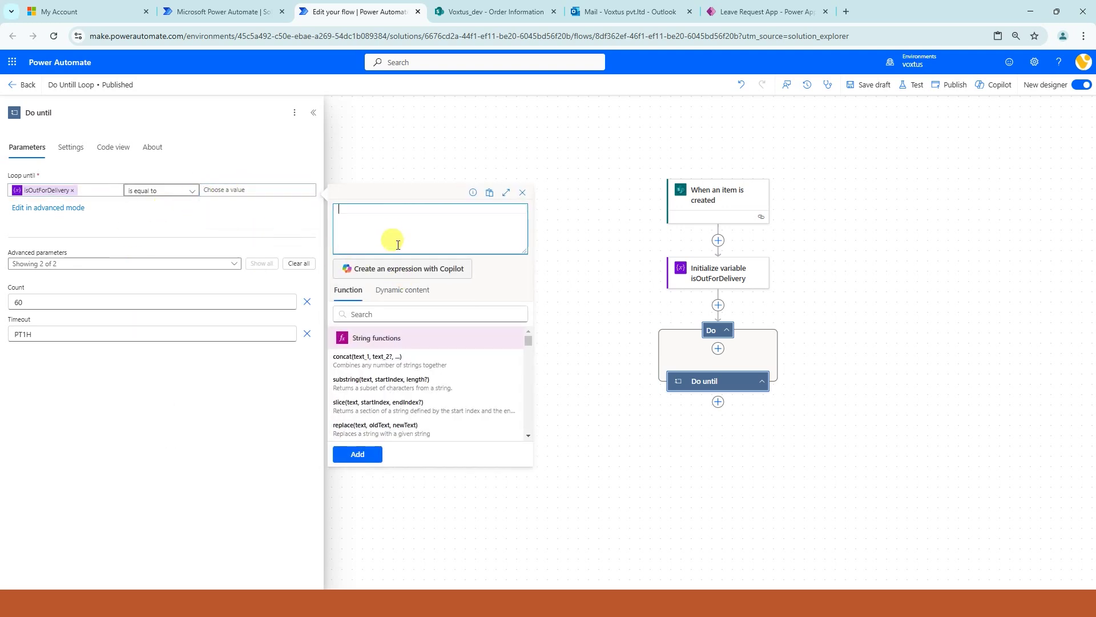
text(true)
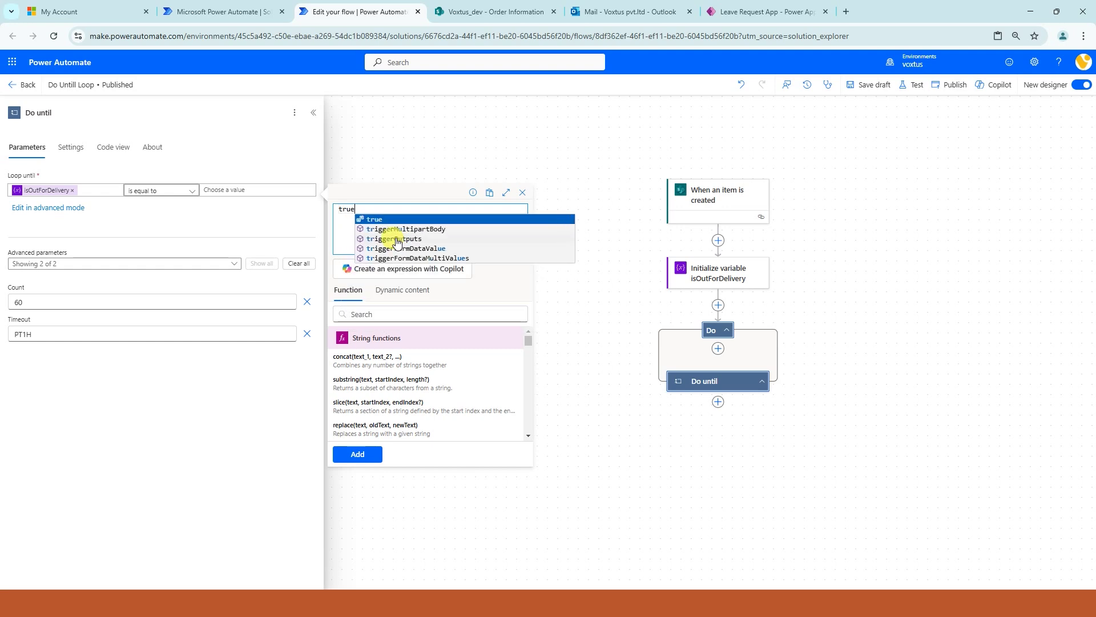
click(380, 229)
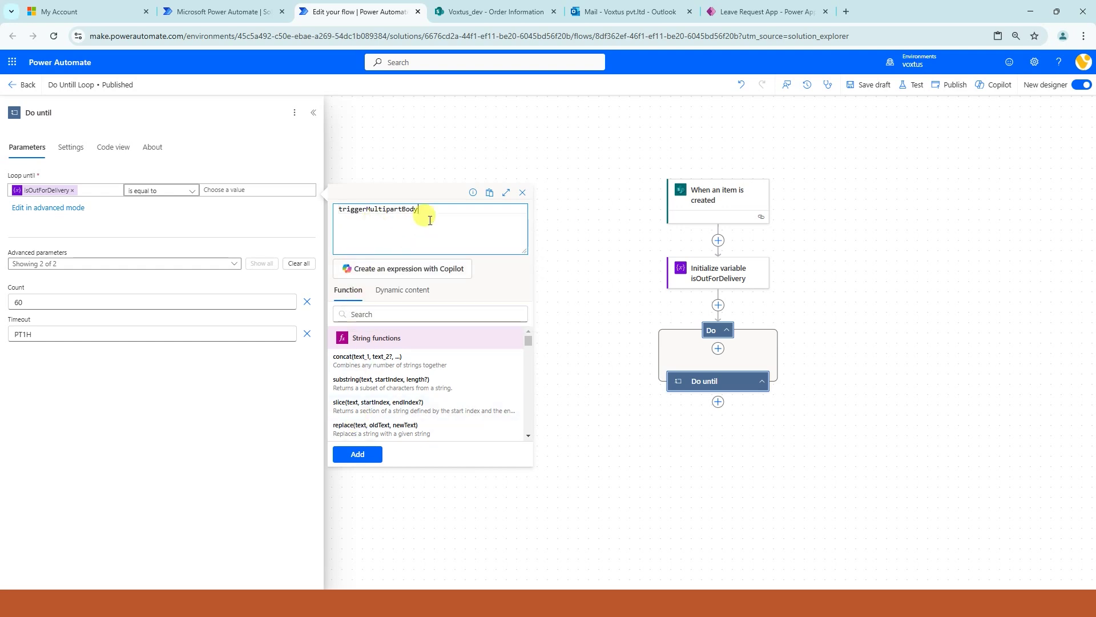
drag(430, 220, 289, 210)
text(true)
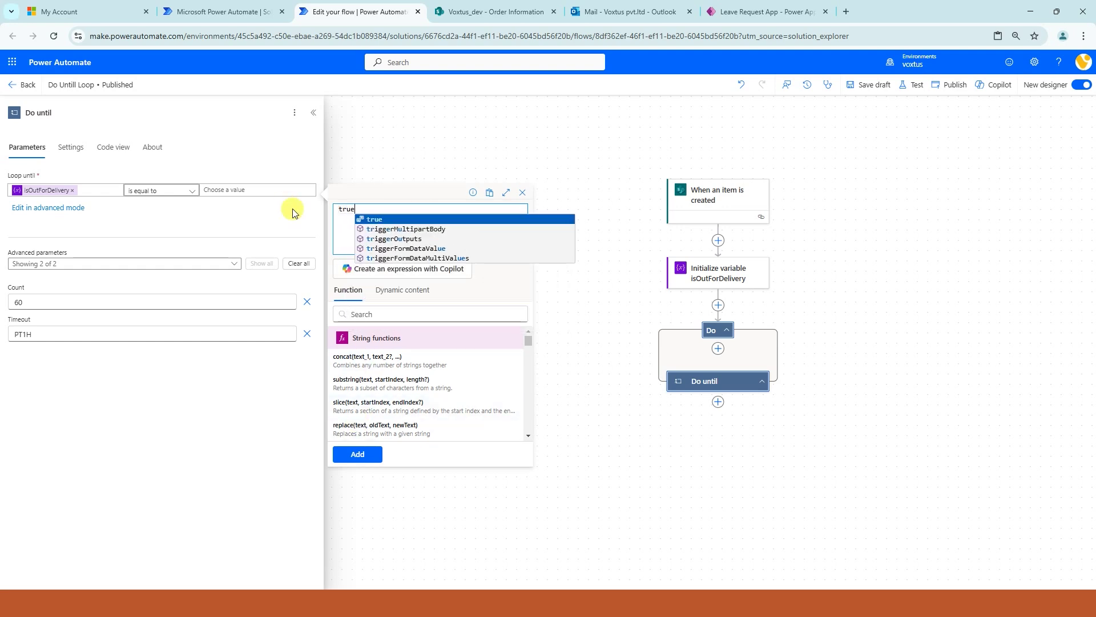
click(366, 220)
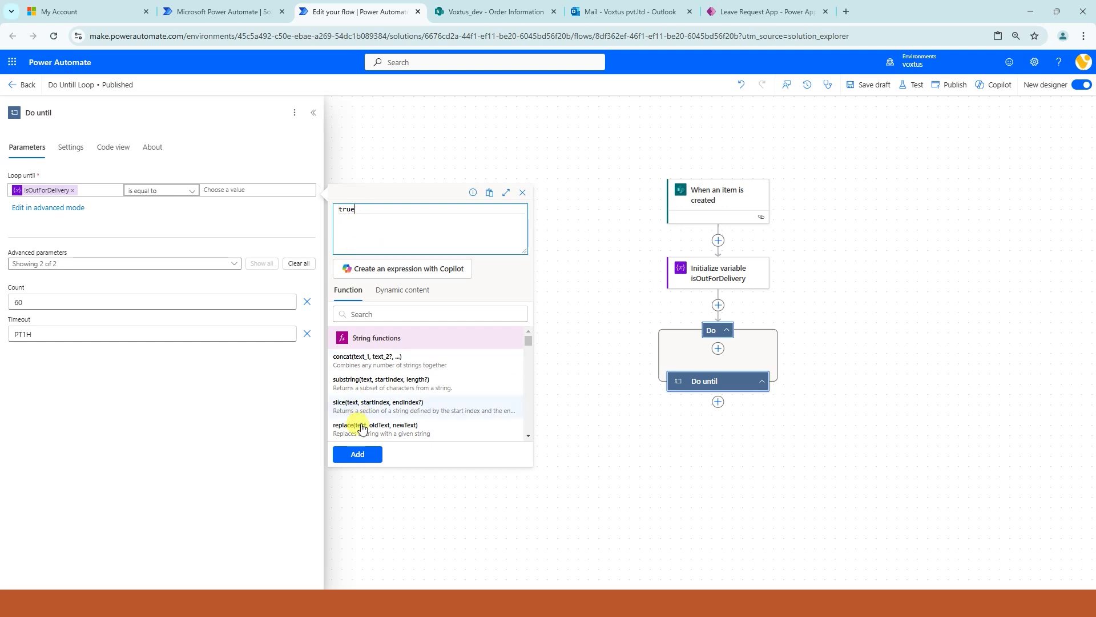
click(351, 452)
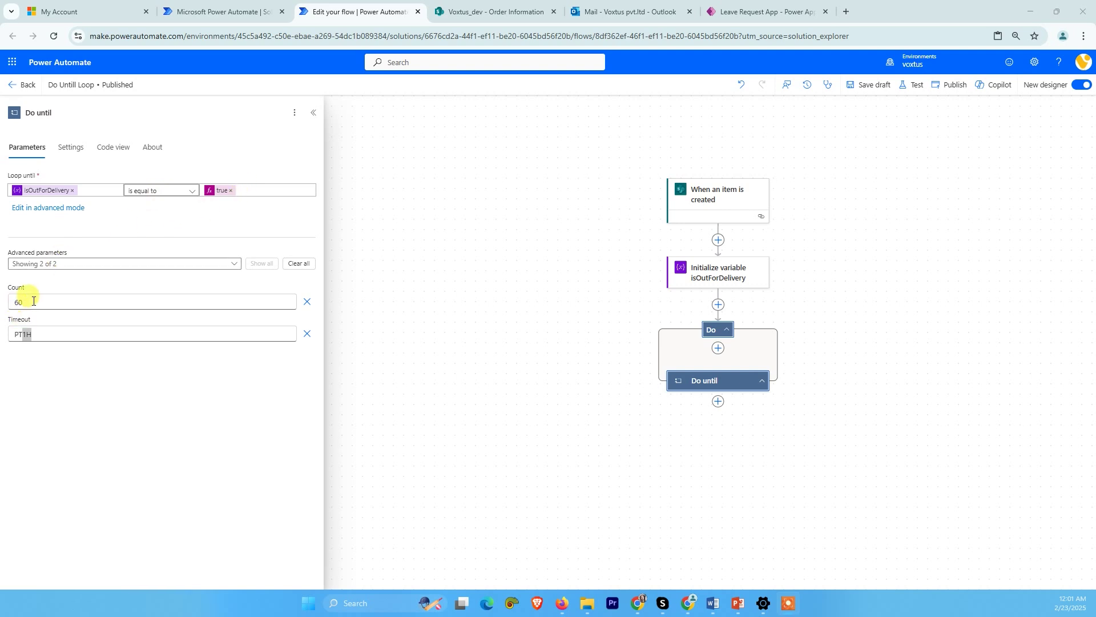
click(42, 339)
- Insert a Schedule Delay inside the loop with Count 30 and Unit Second
click(718, 349)
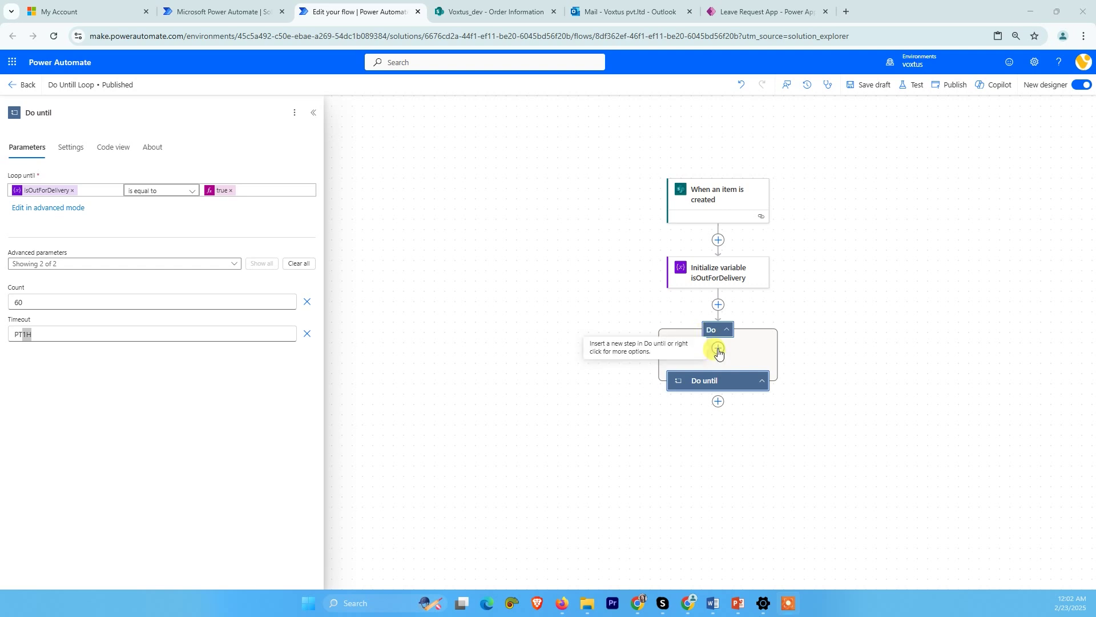
click(114, 153)
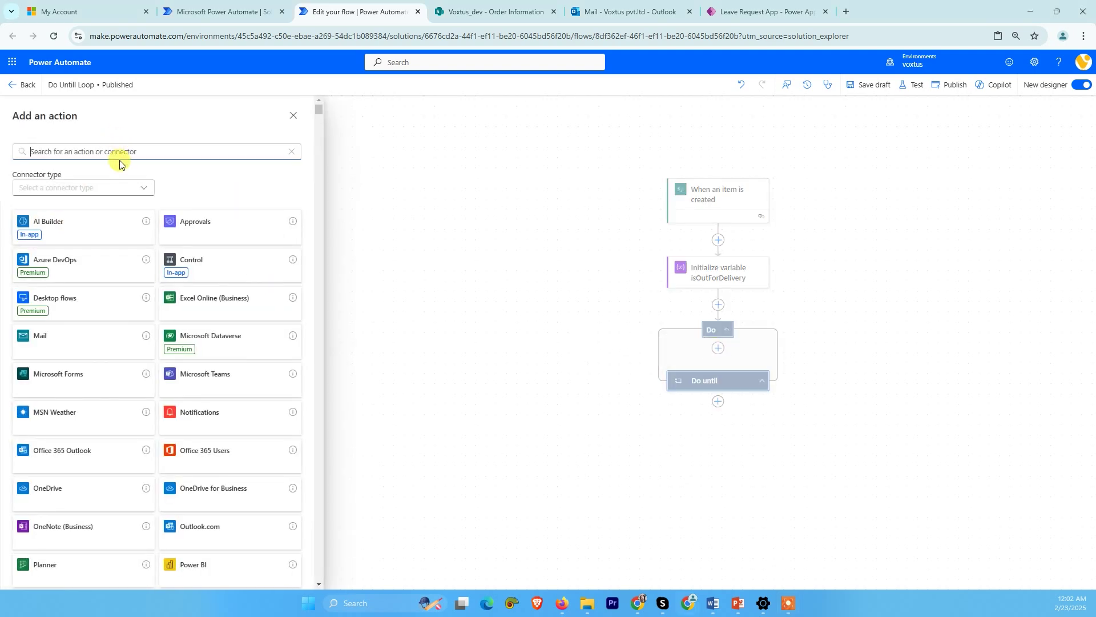
text(delay)
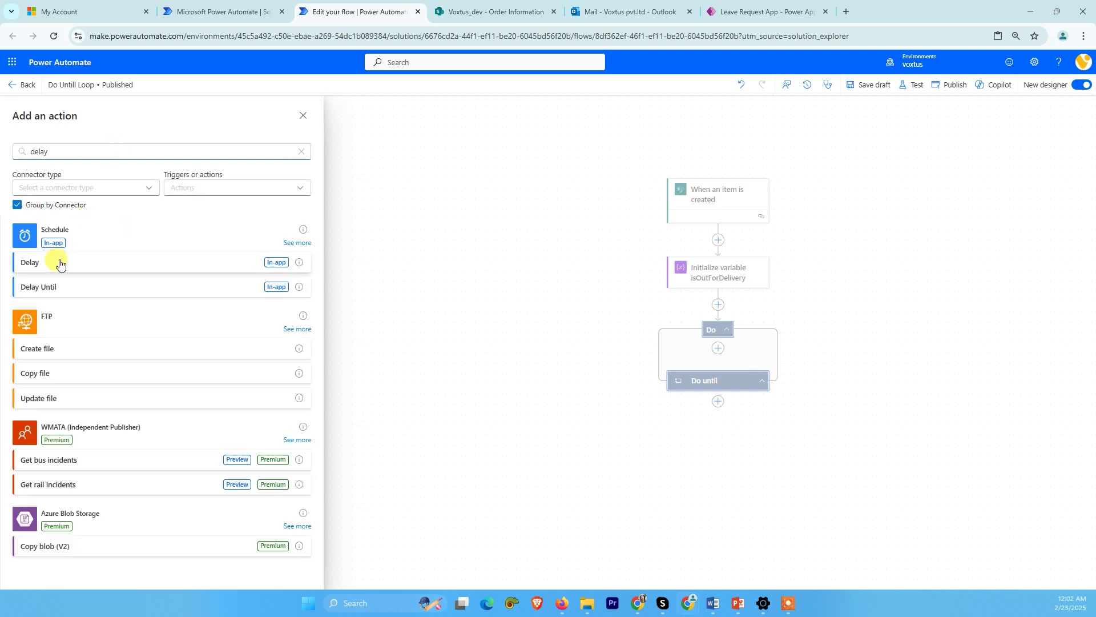
click(30, 261)
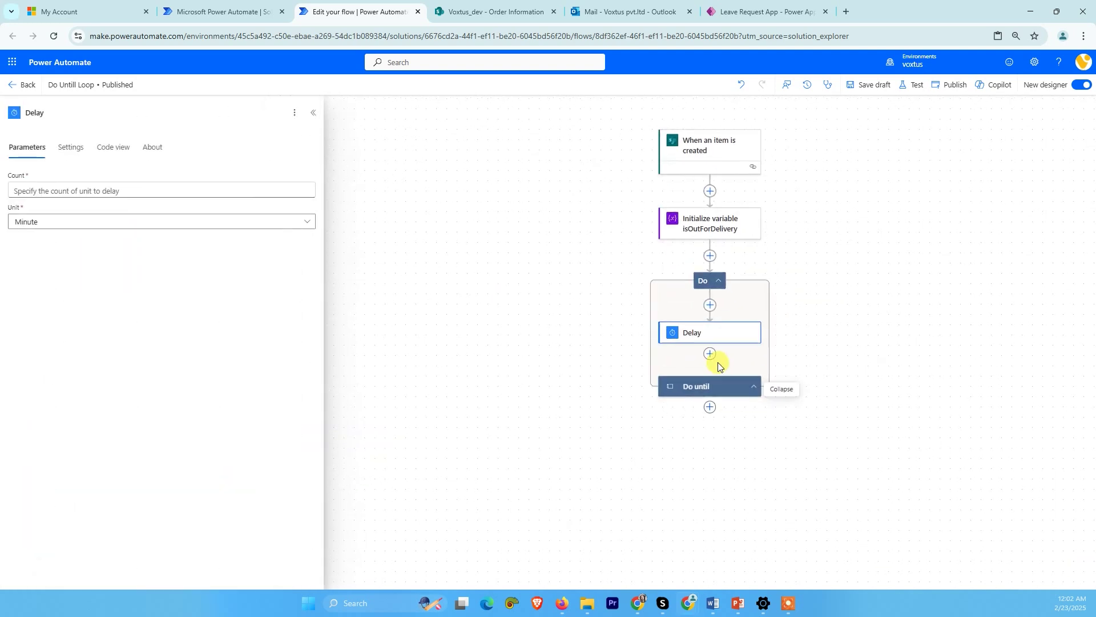
click(50, 193)
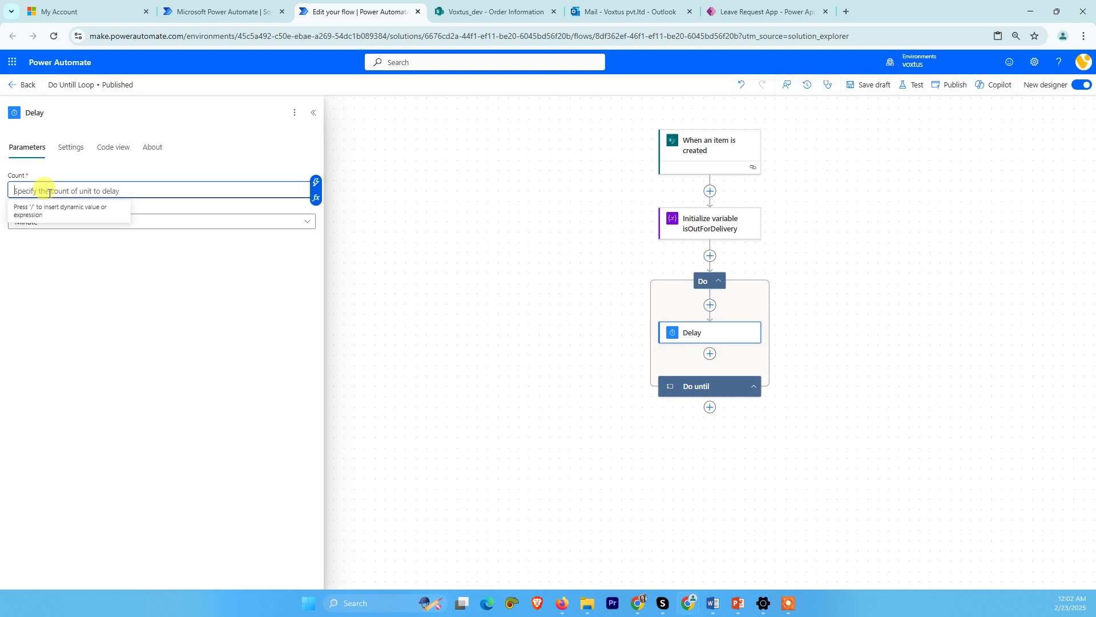
text(30)
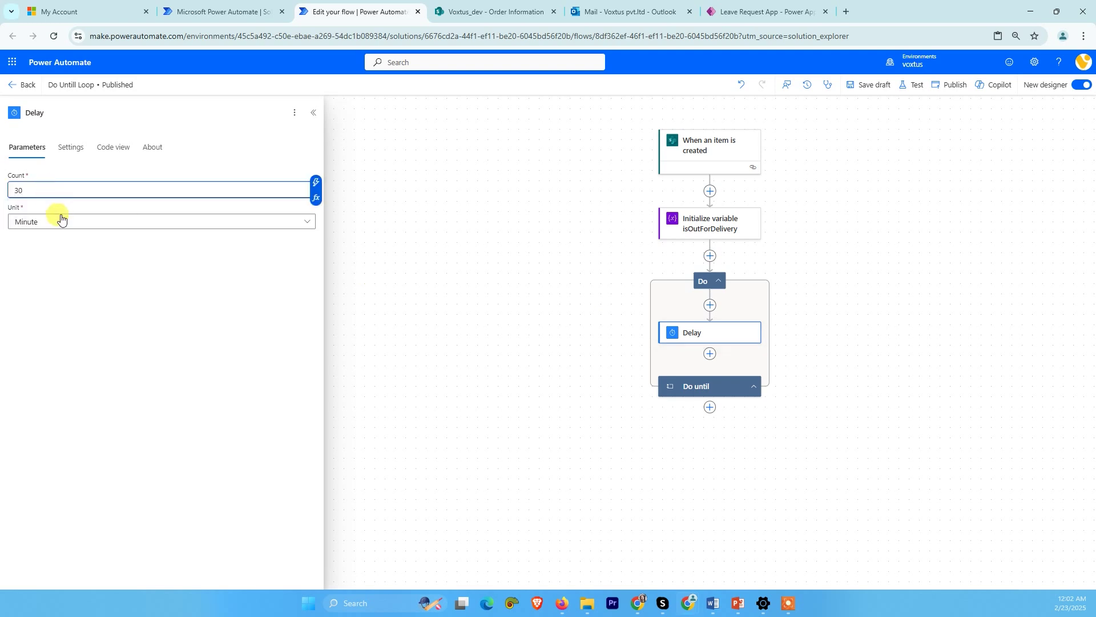
click(54, 221)
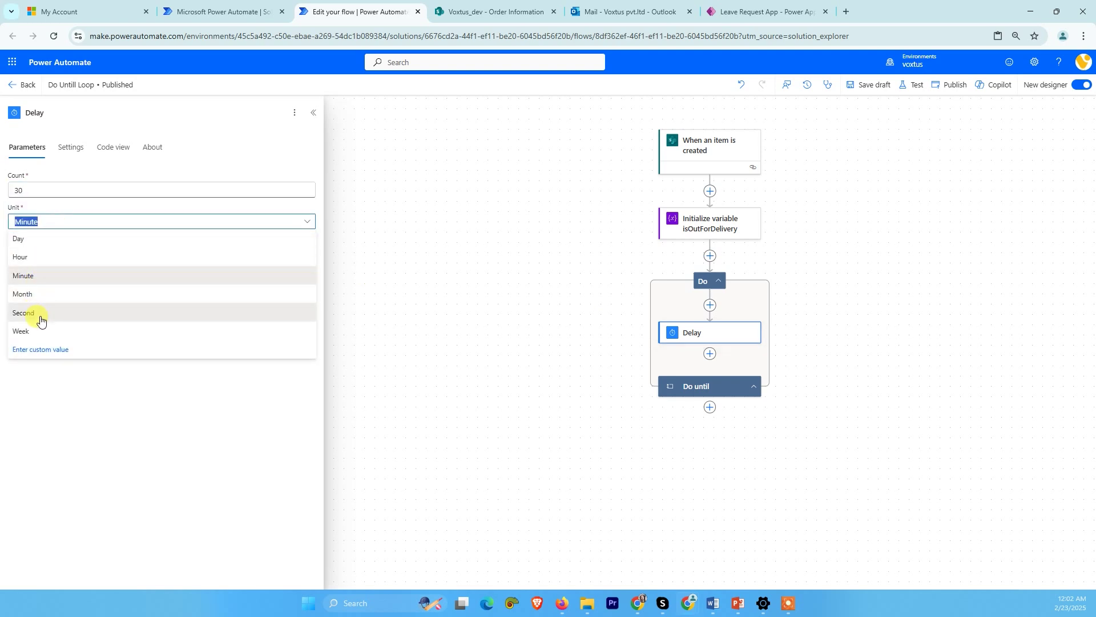
click(26, 313)
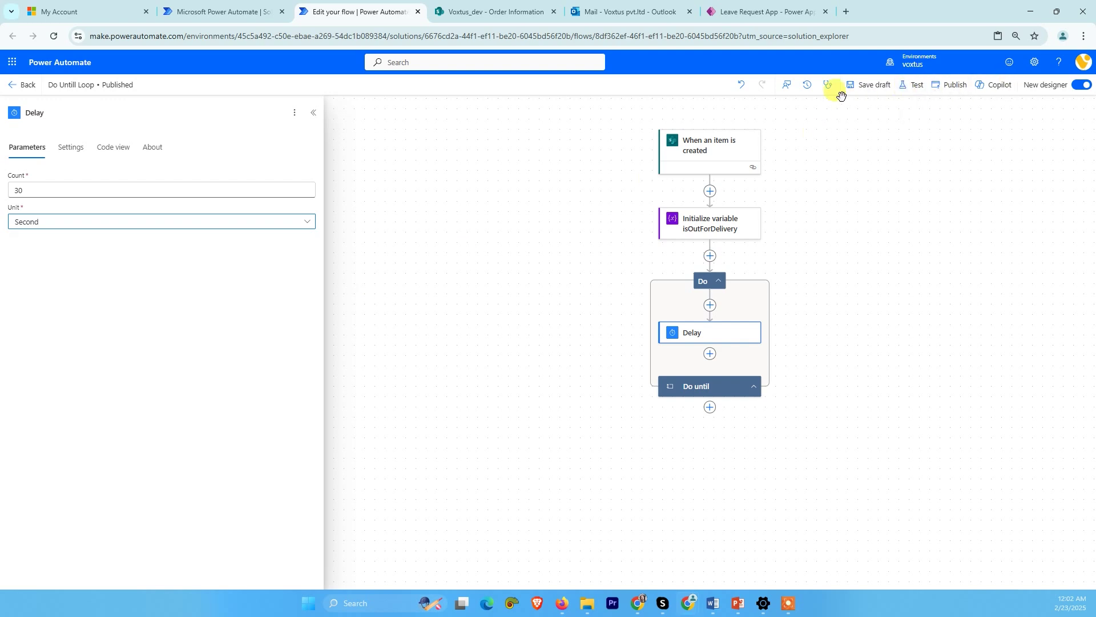
click(558, 289)
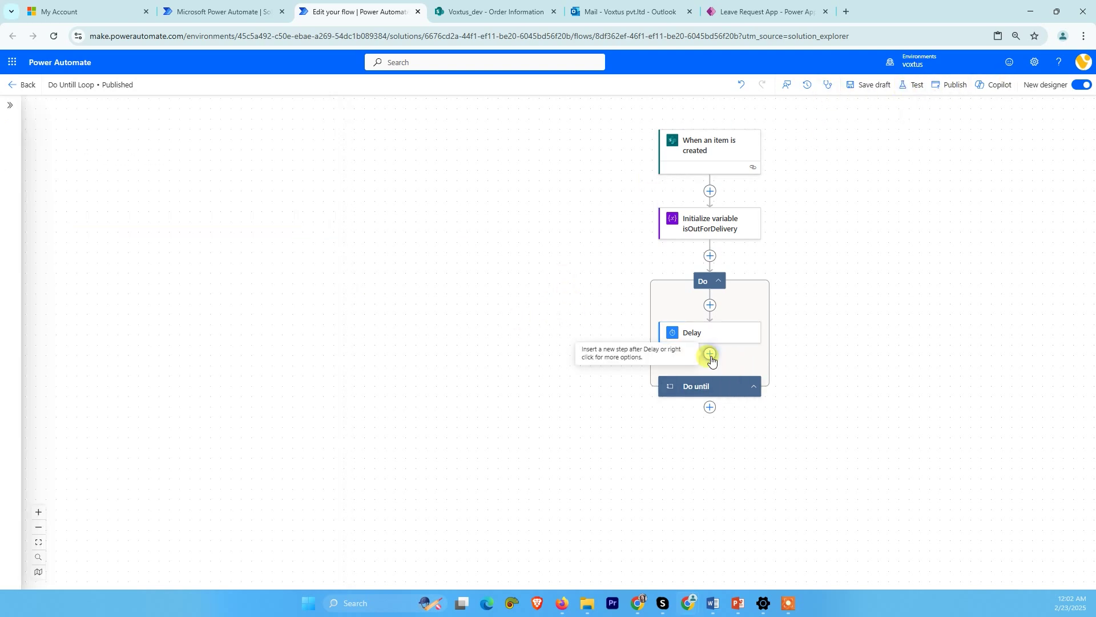
- Add a SharePoint Get item step reading the Voxtus_dev site's Order Information list
click(710, 355)
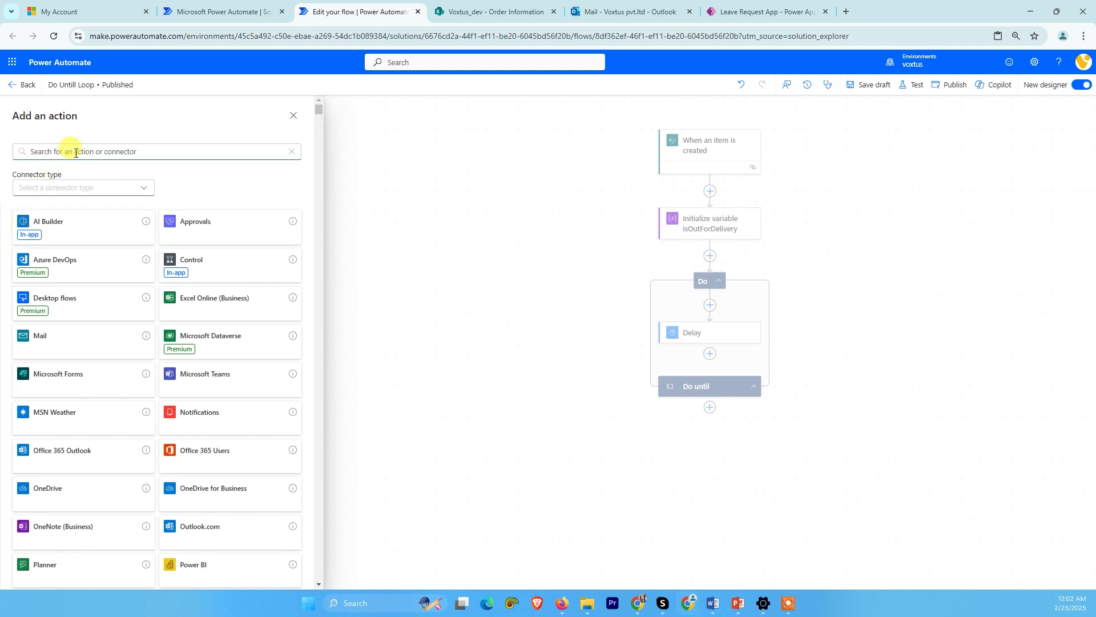
text(get ite)
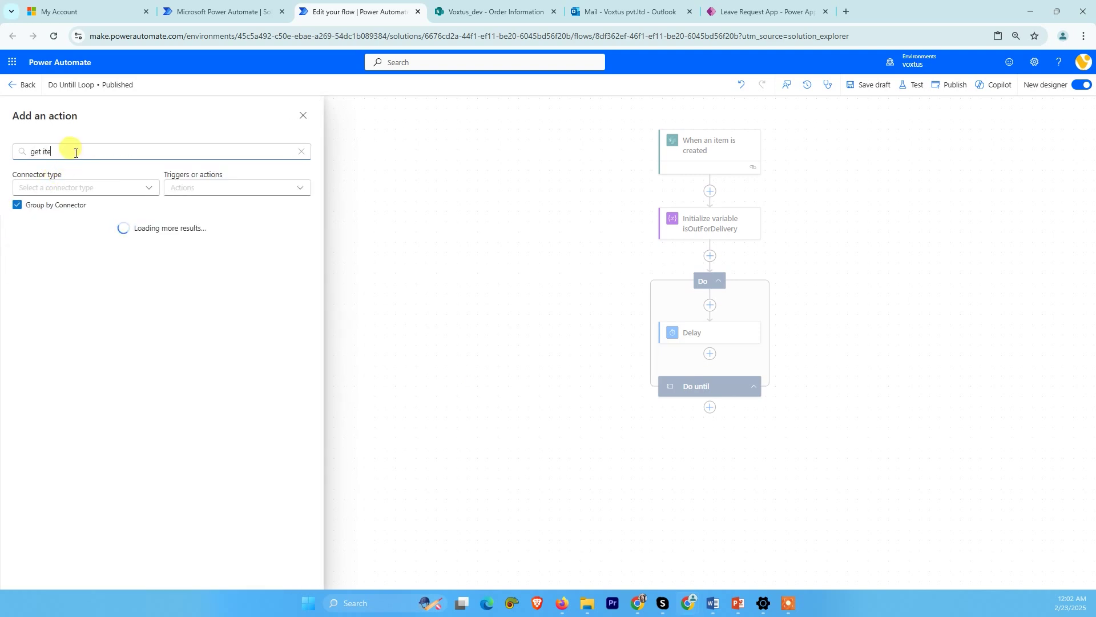
text(m)
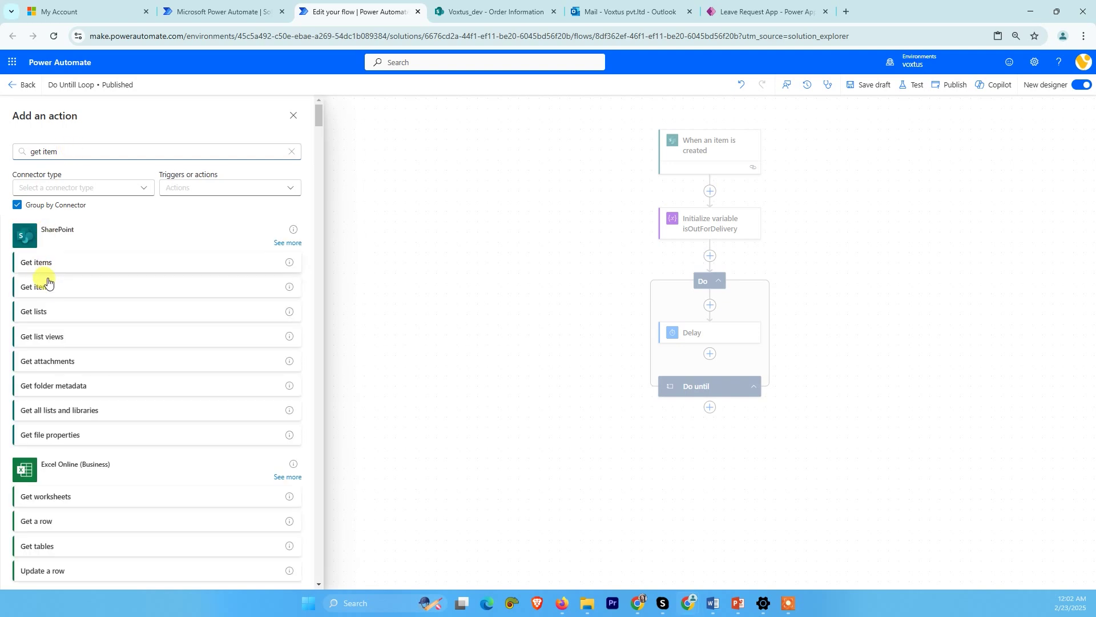
click(45, 287)
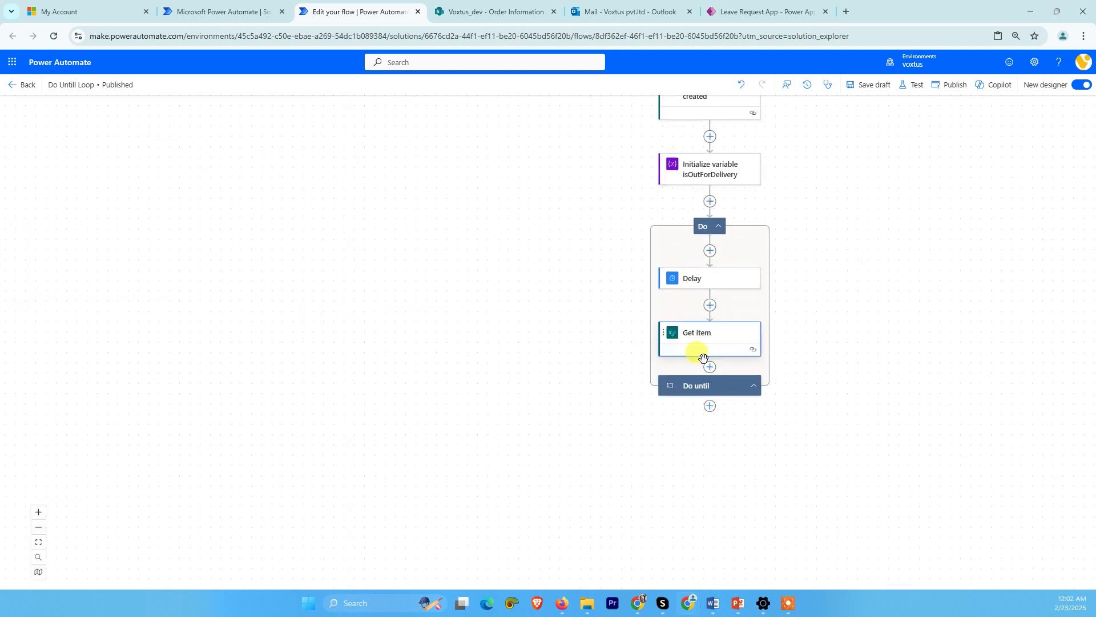
click(74, 190)
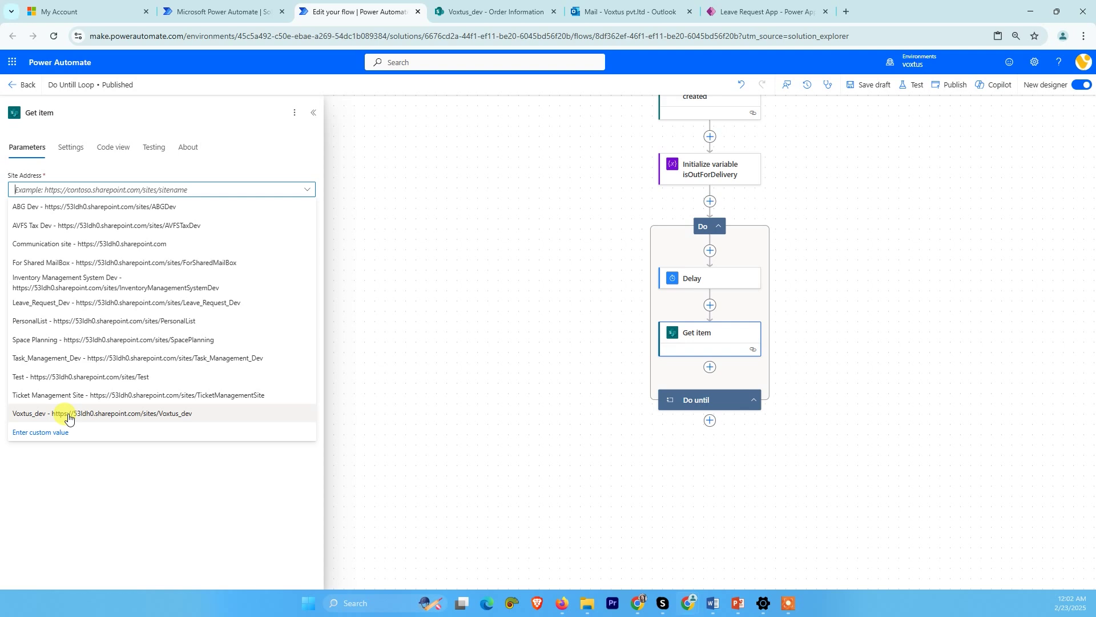
click(68, 418)
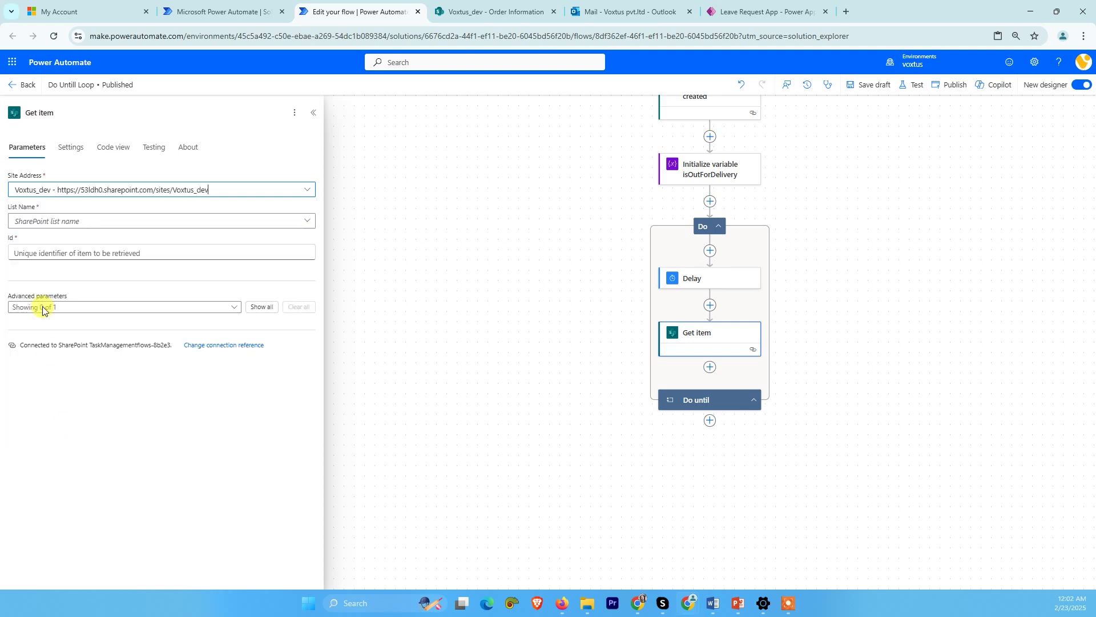
click(50, 223)
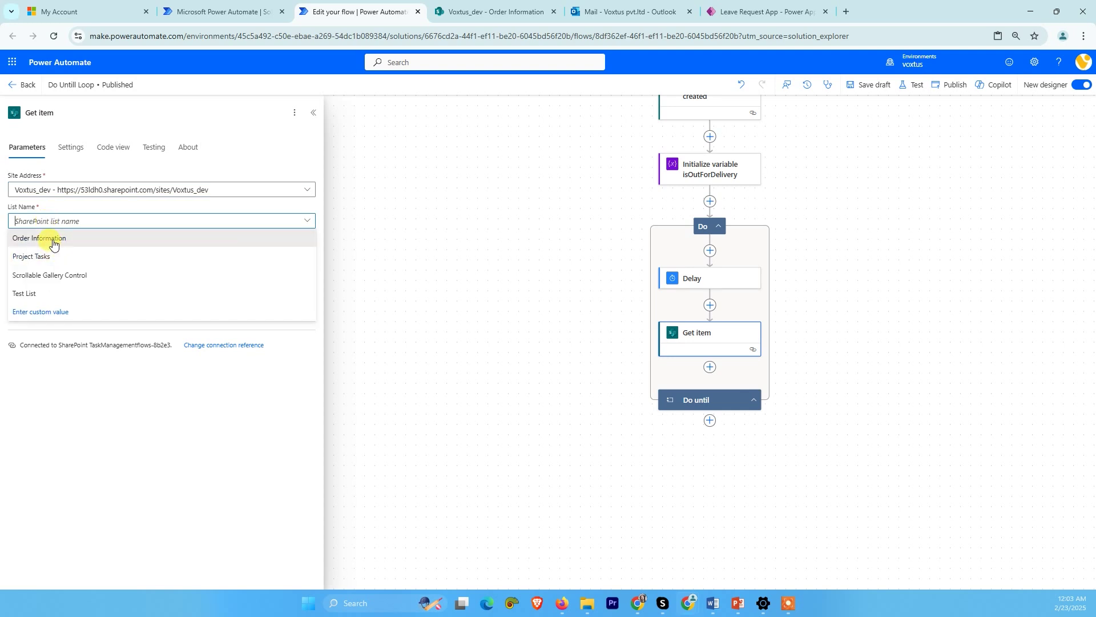
click(54, 238)
- Set the Get item Id to the triggering item's dynamic ID
click(54, 251)
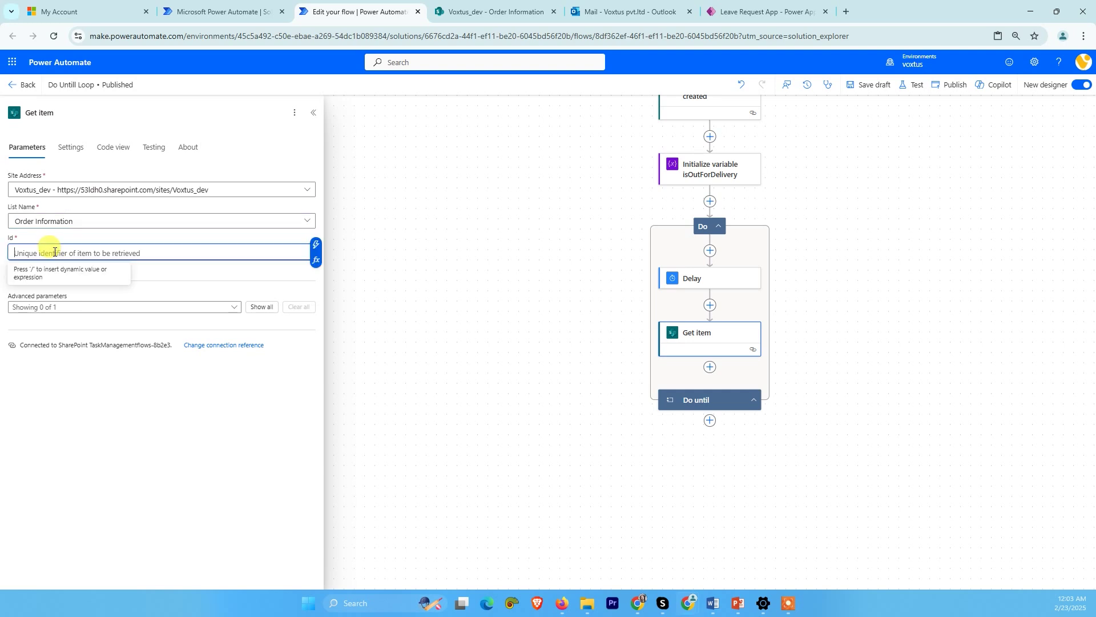
click(314, 261)
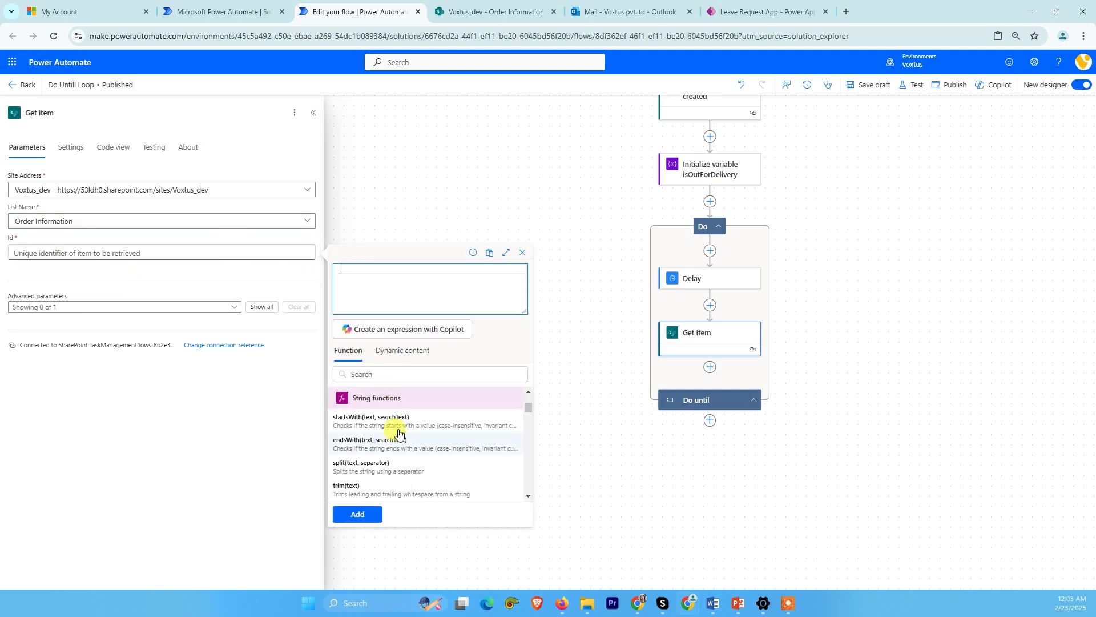
click(400, 350)
scroll(409, 440, down, 1)
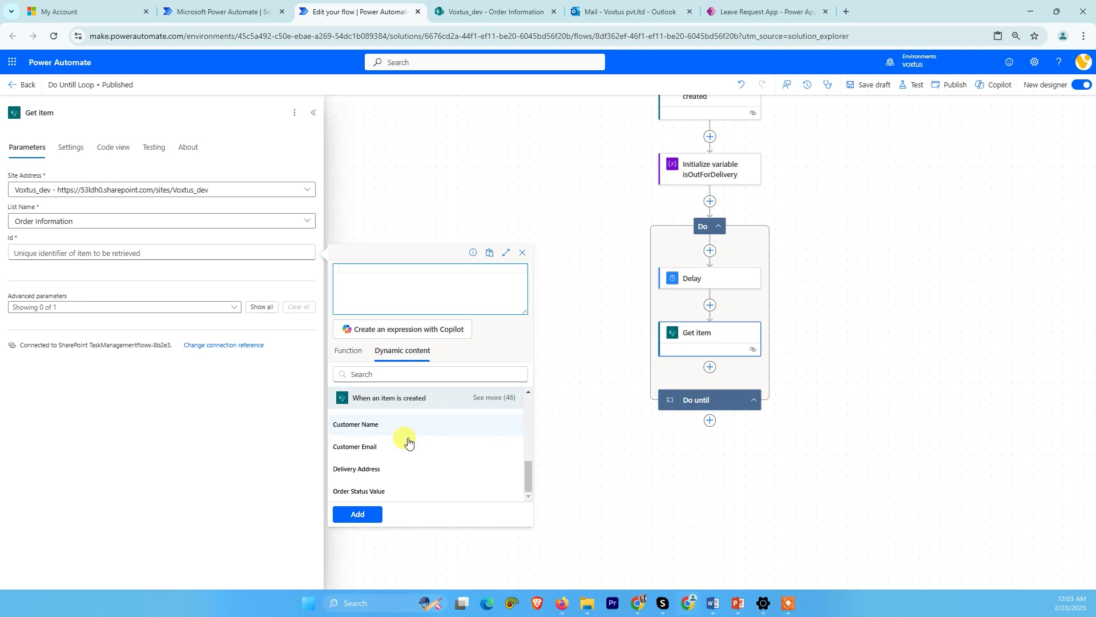
scroll(394, 428, up, 3)
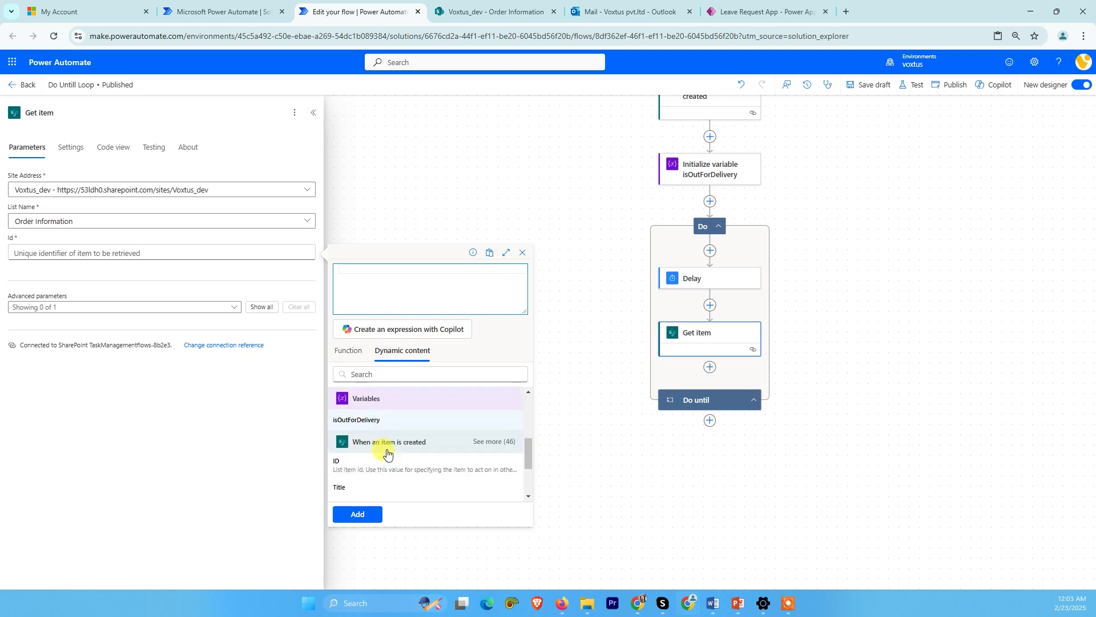
click(368, 436)
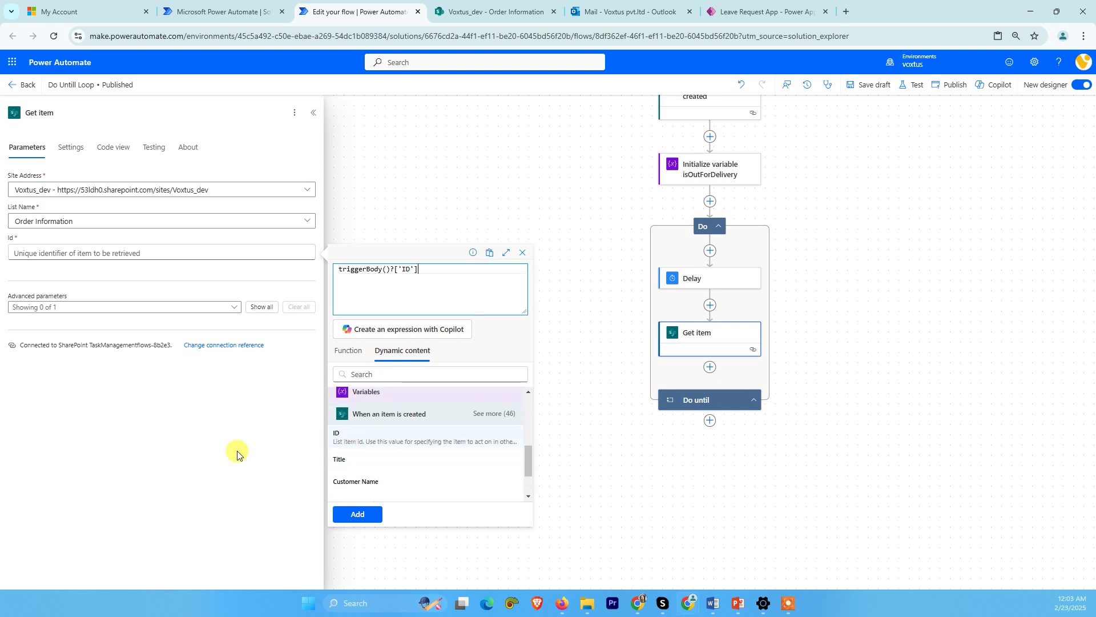
click(361, 520)
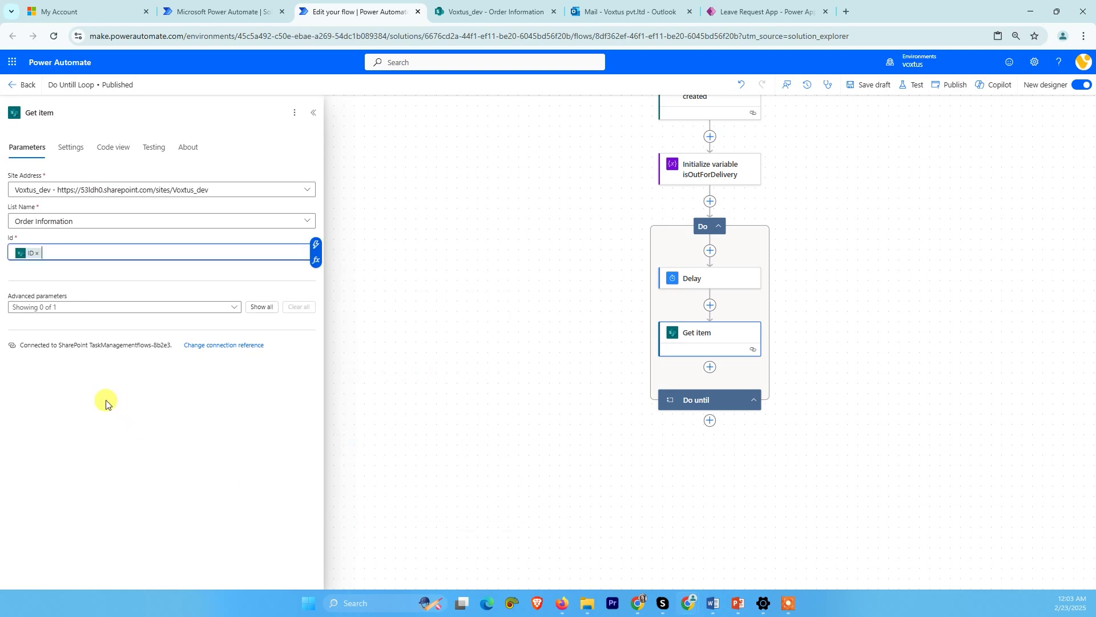
- Add a Condition after Get item whose first value is Get item's Order Status Value
click(709, 368)
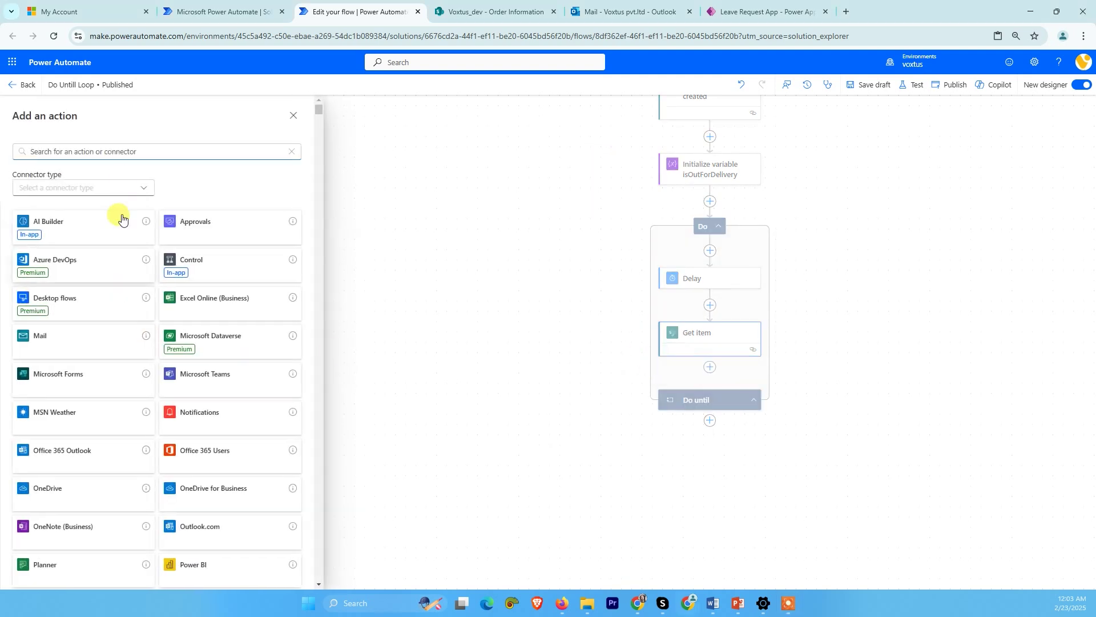
click(220, 262)
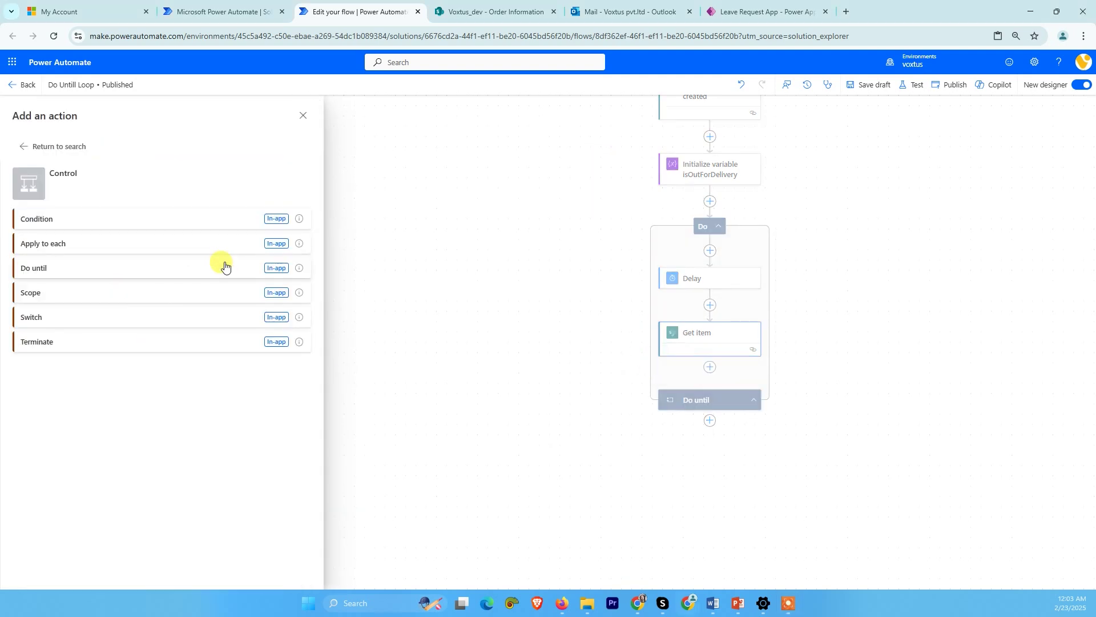
click(32, 226)
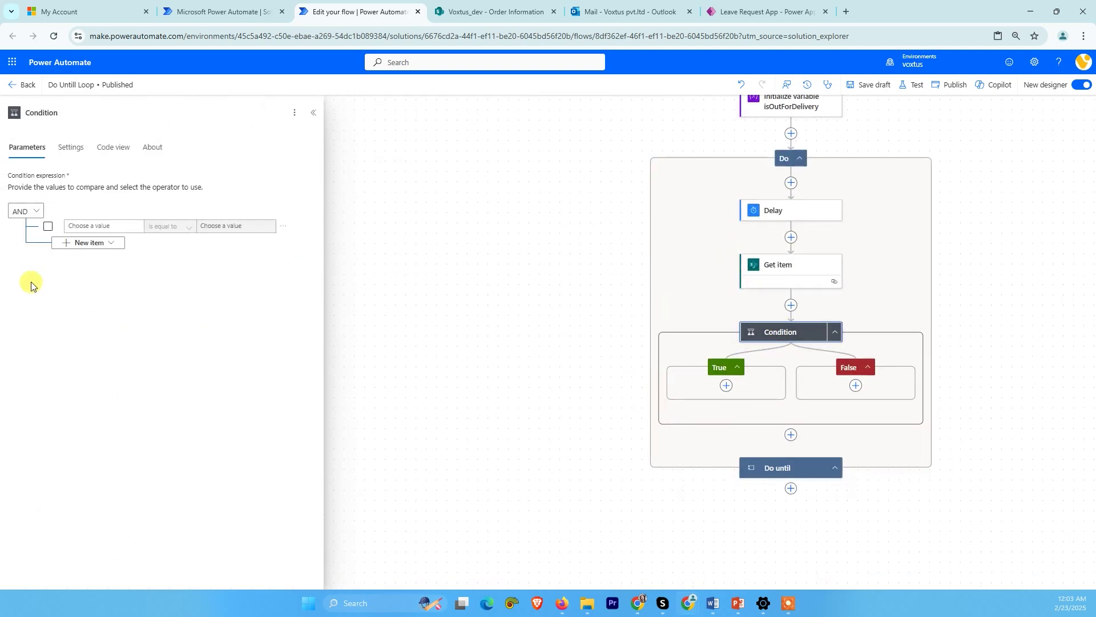
click(103, 226)
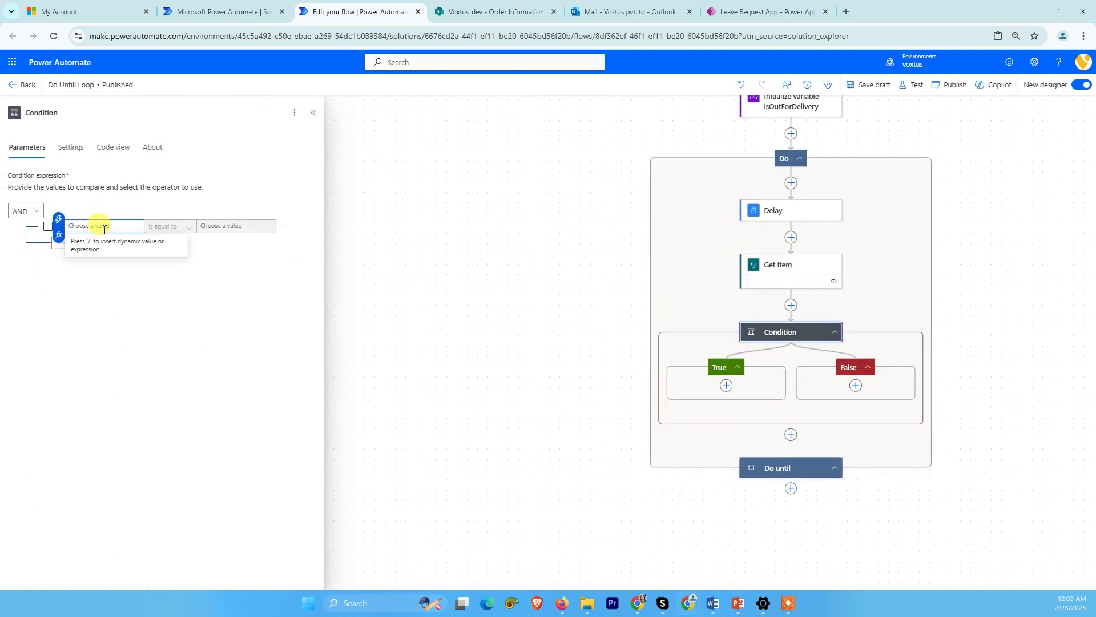
click(58, 235)
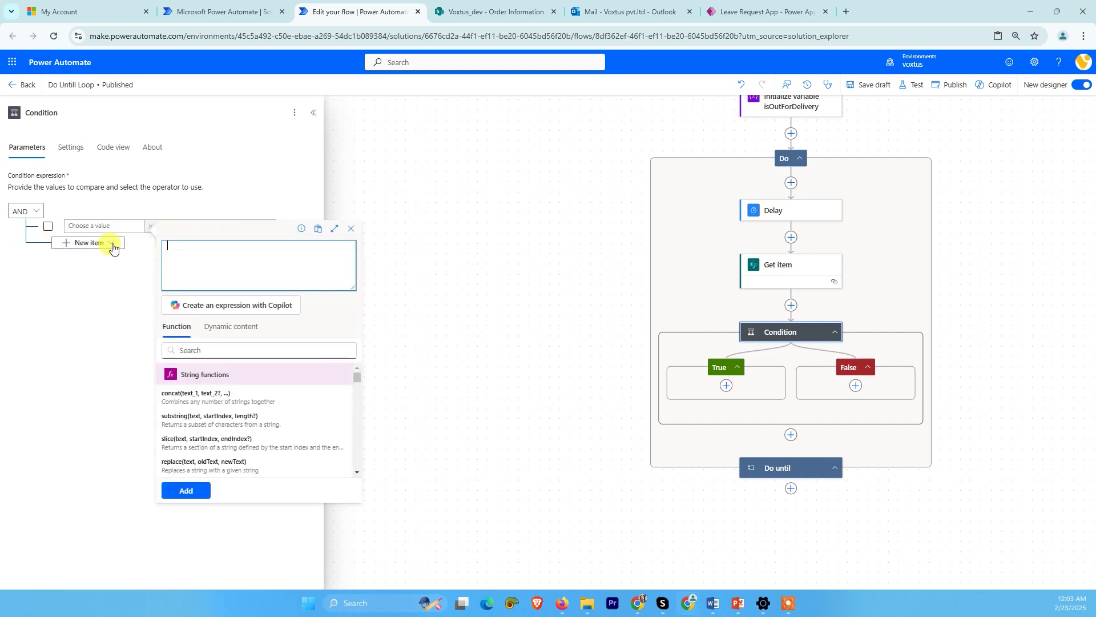
click(232, 326)
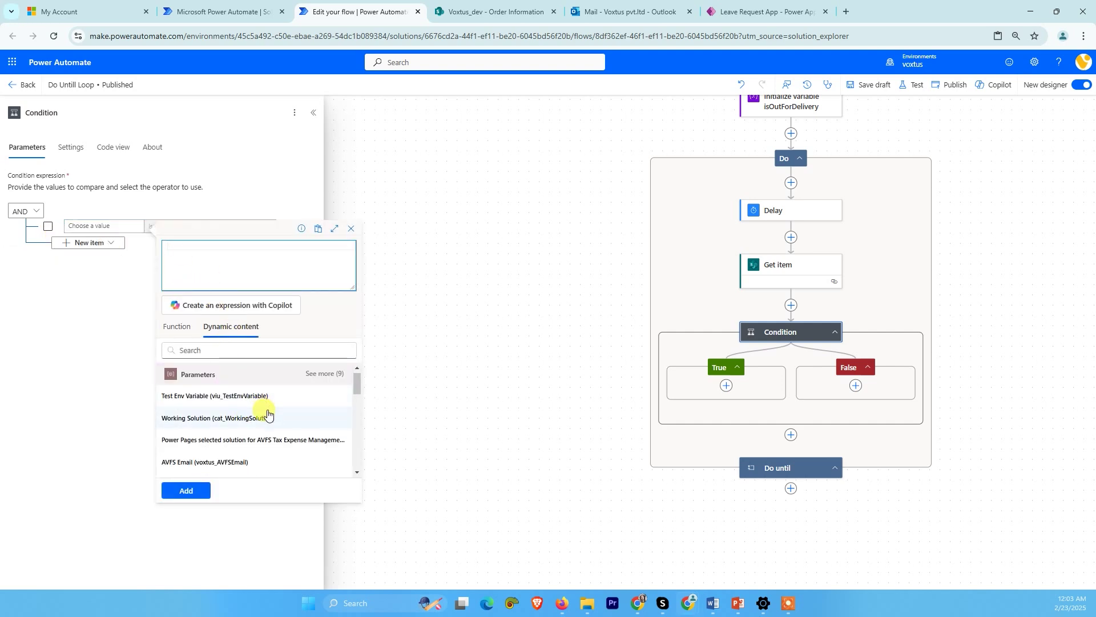
scroll(251, 428, down, 5)
scroll(232, 446, down, 2)
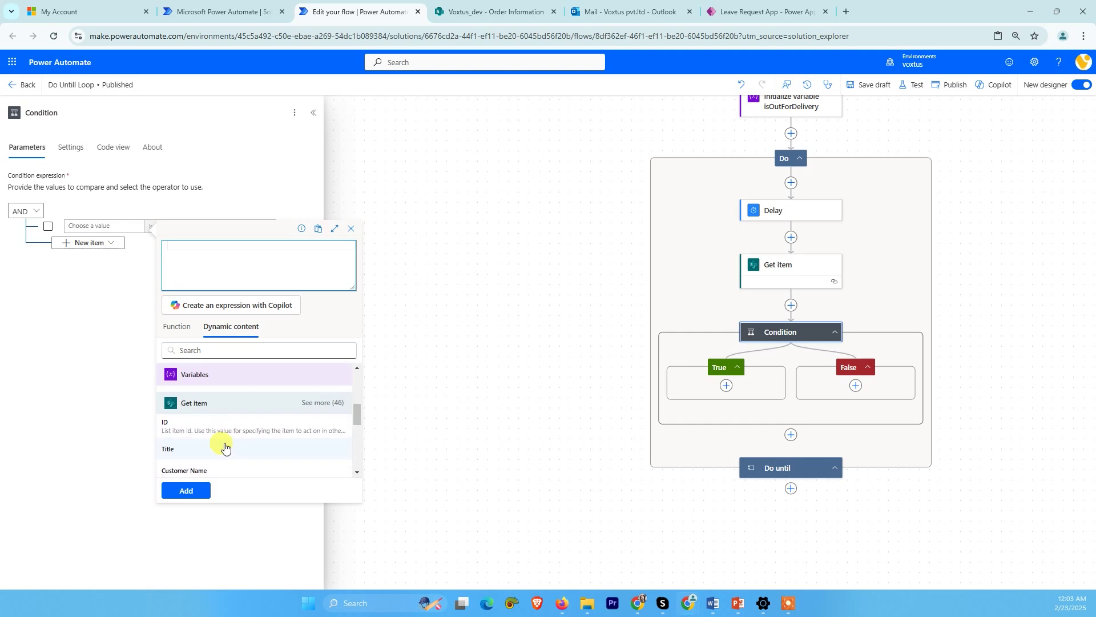
click(217, 351)
text(status)
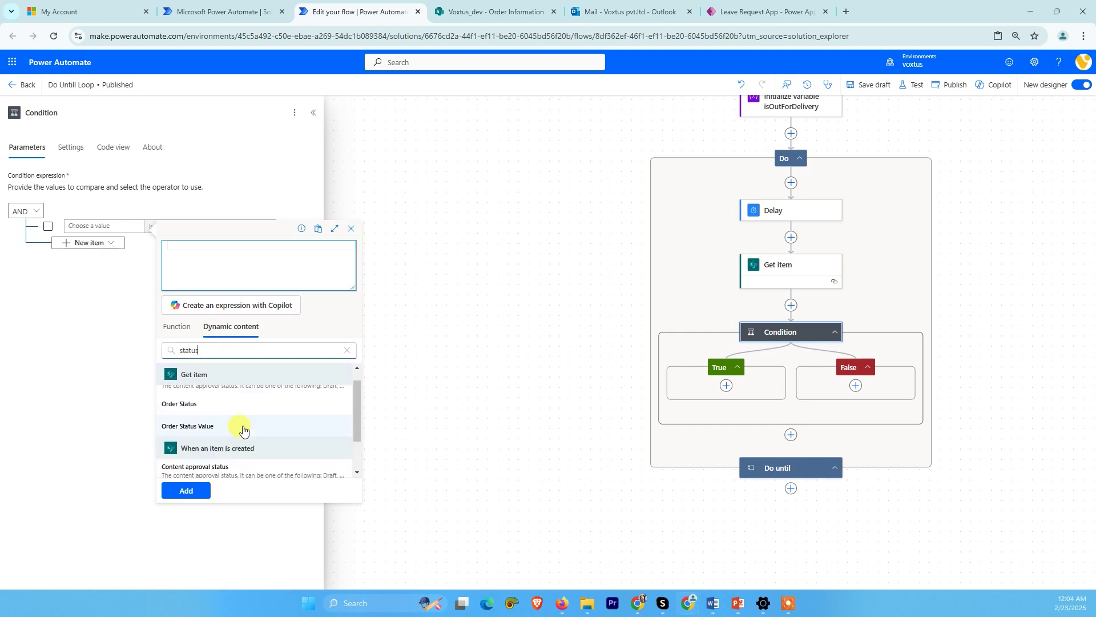
scroll(234, 428, up, 1)
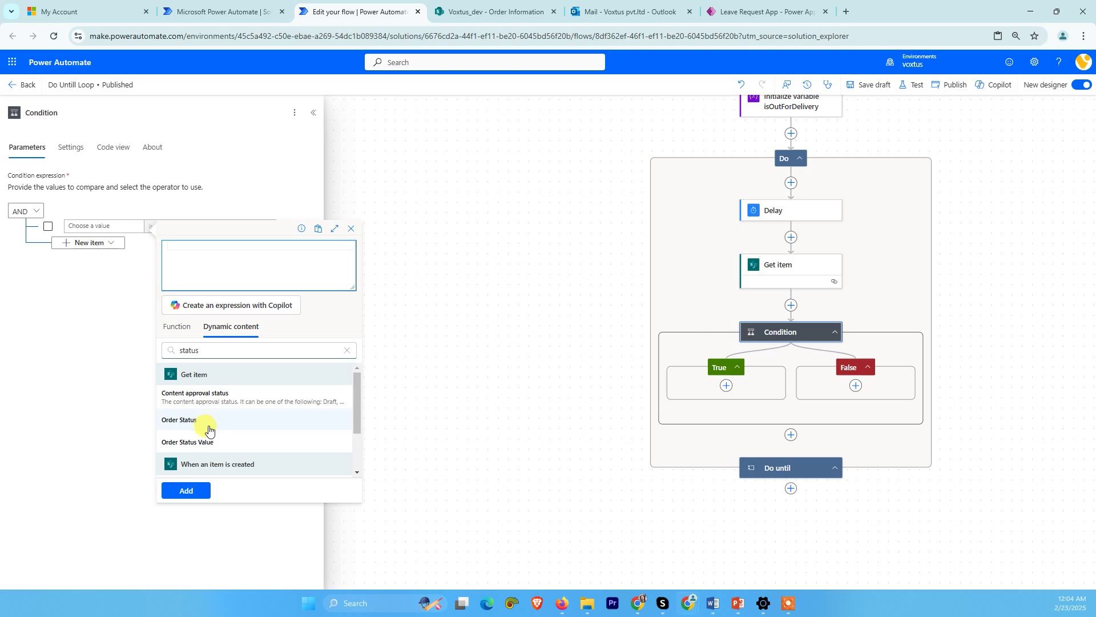
click(206, 442)
click(188, 491)
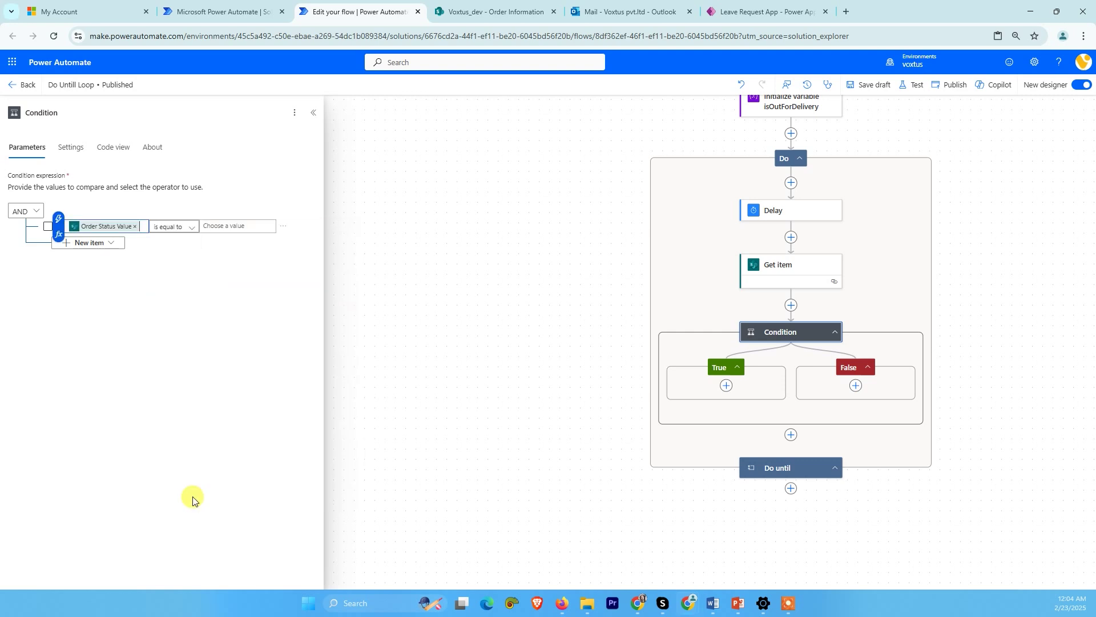
- Copy the exact Out for Delivery choice text from SharePoint's Order Status column
click(238, 2)
click(459, 10)
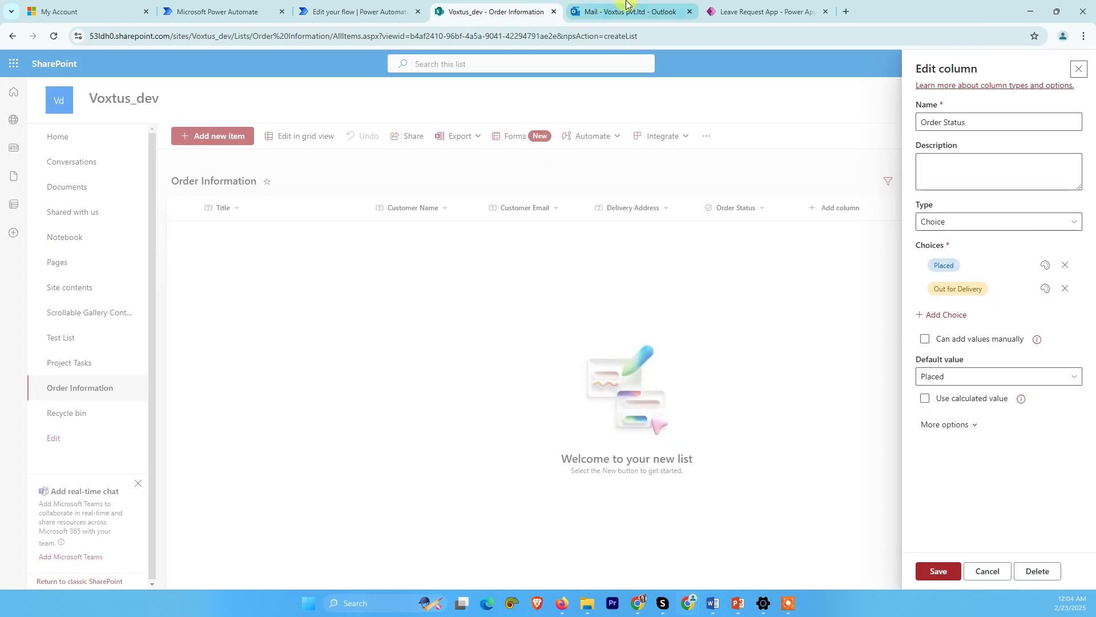
click(1005, 289)
key(ctrl+c)
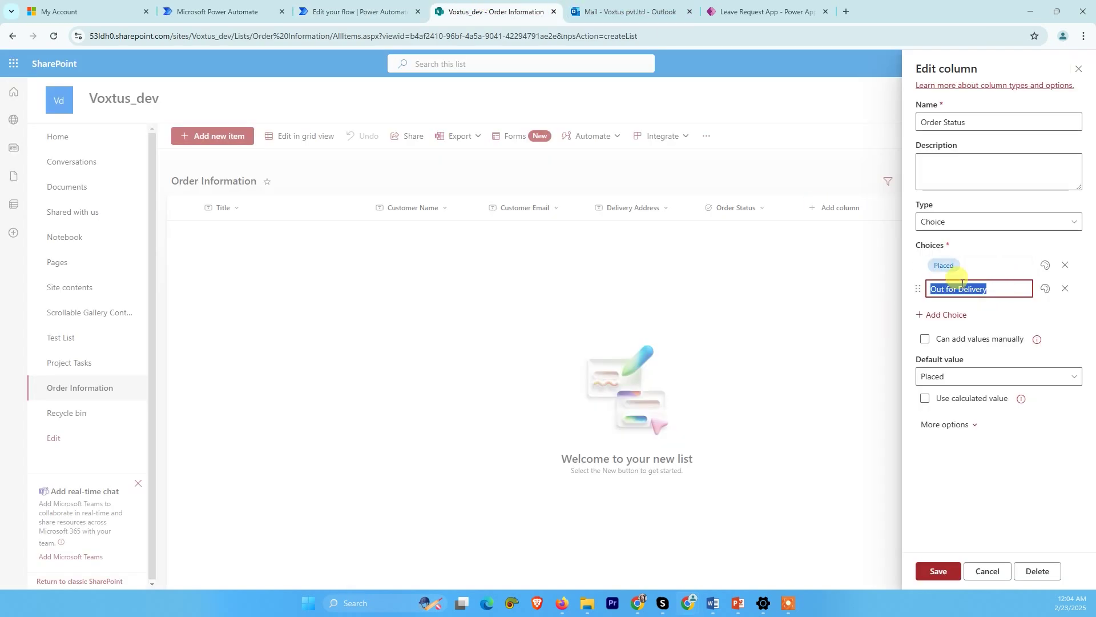
click(228, 12)
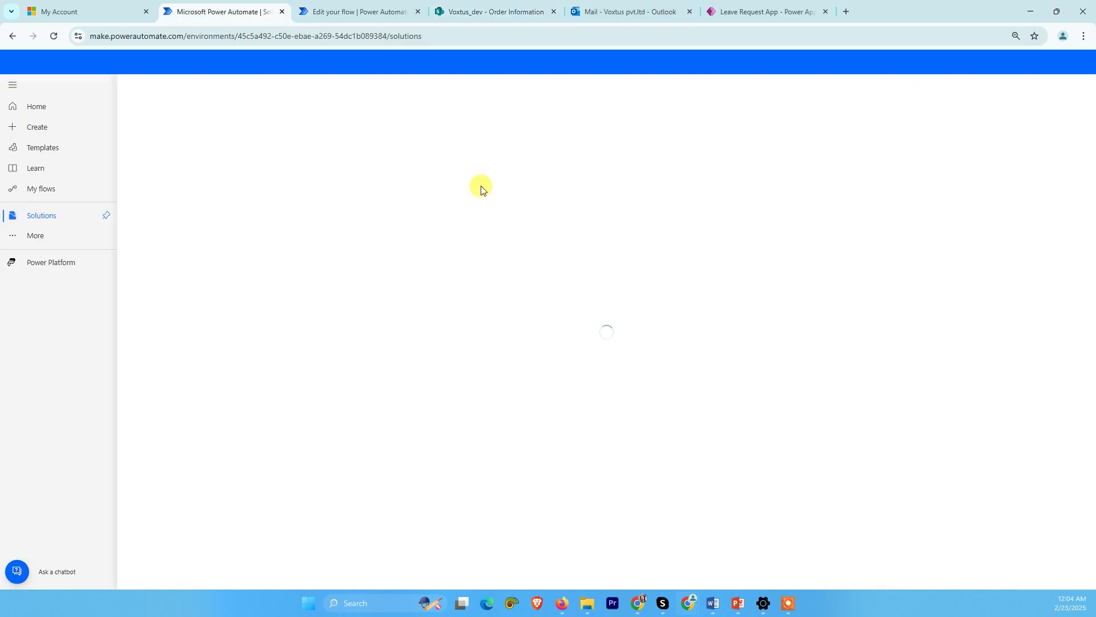
click(331, 6)
- Paste Out for Delivery as the Condition's comparison value
click(238, 225)
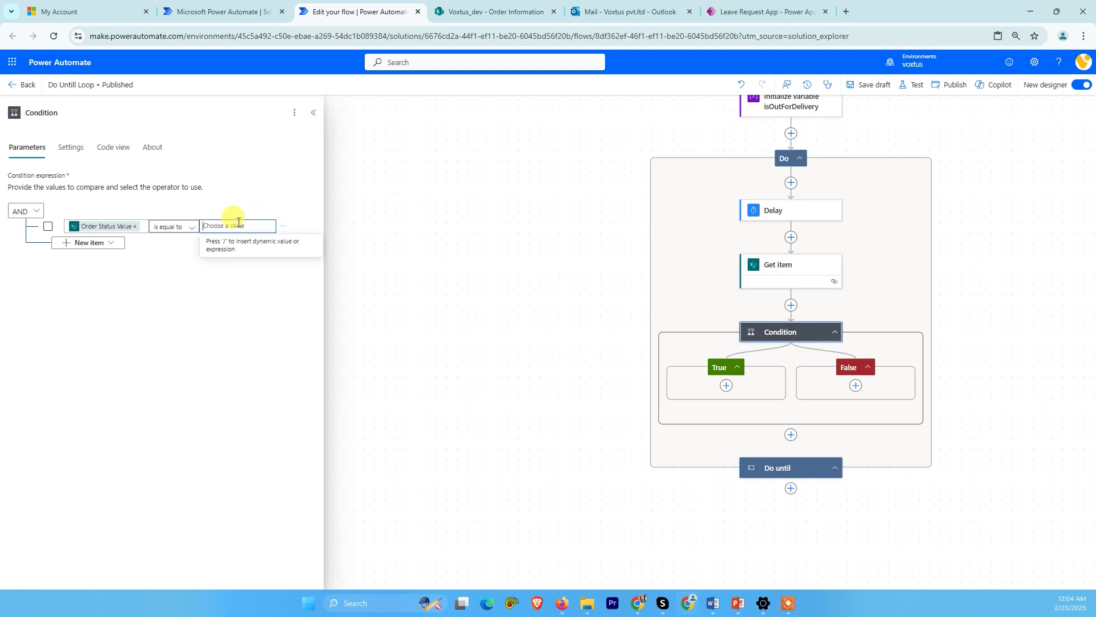
key(ctrl+v)
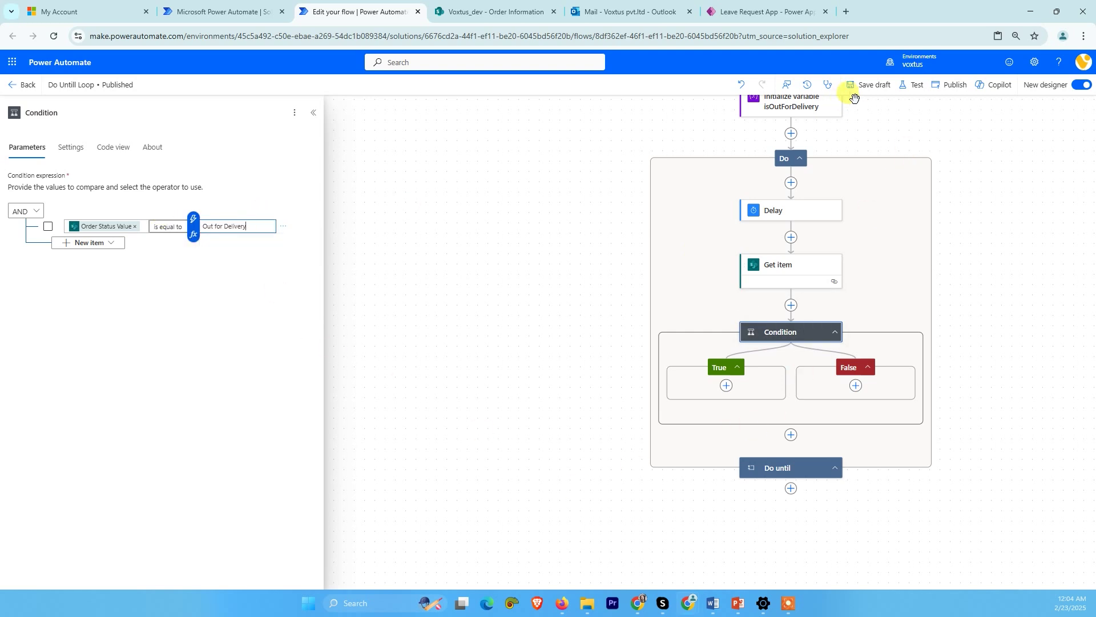
click(420, 289)
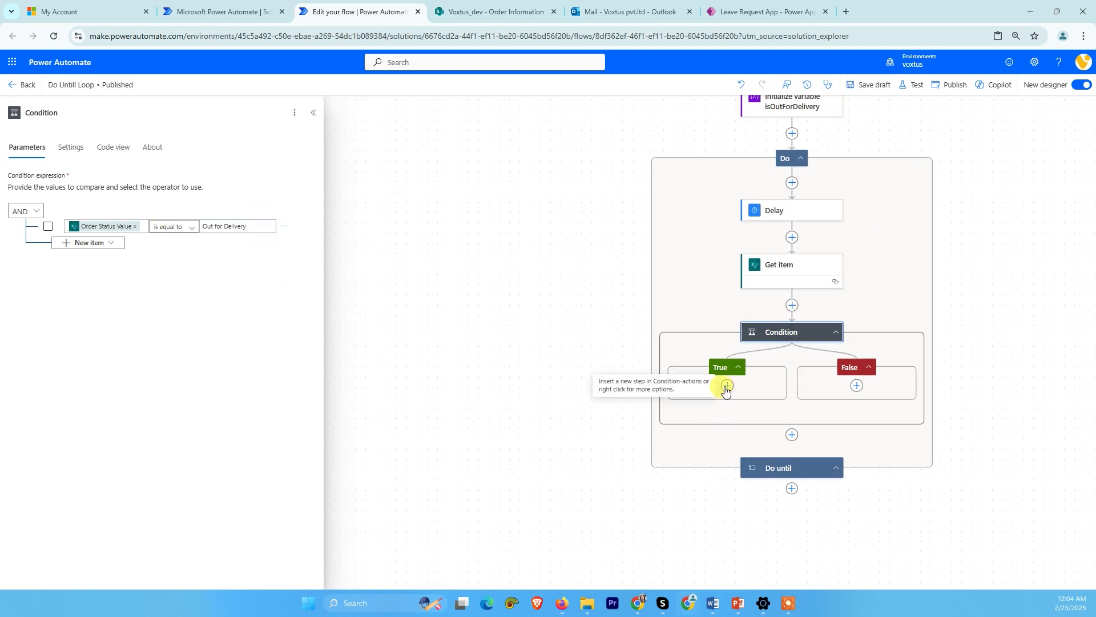
- Add a Set variable step in the True branch setting isOutForDelivery to true
click(727, 387)
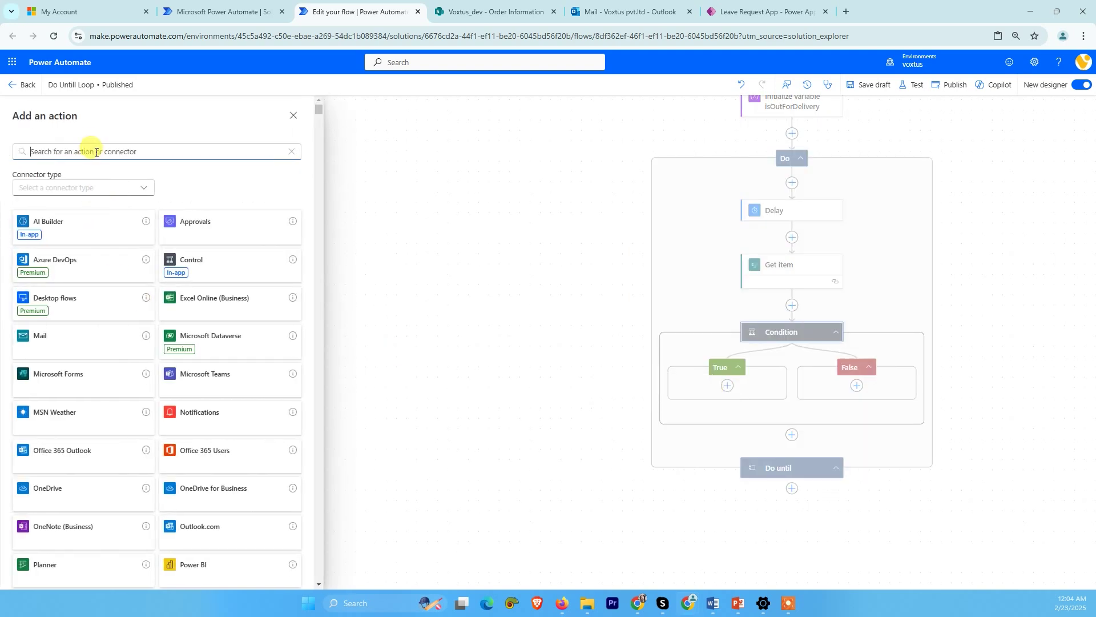
text(set variable)
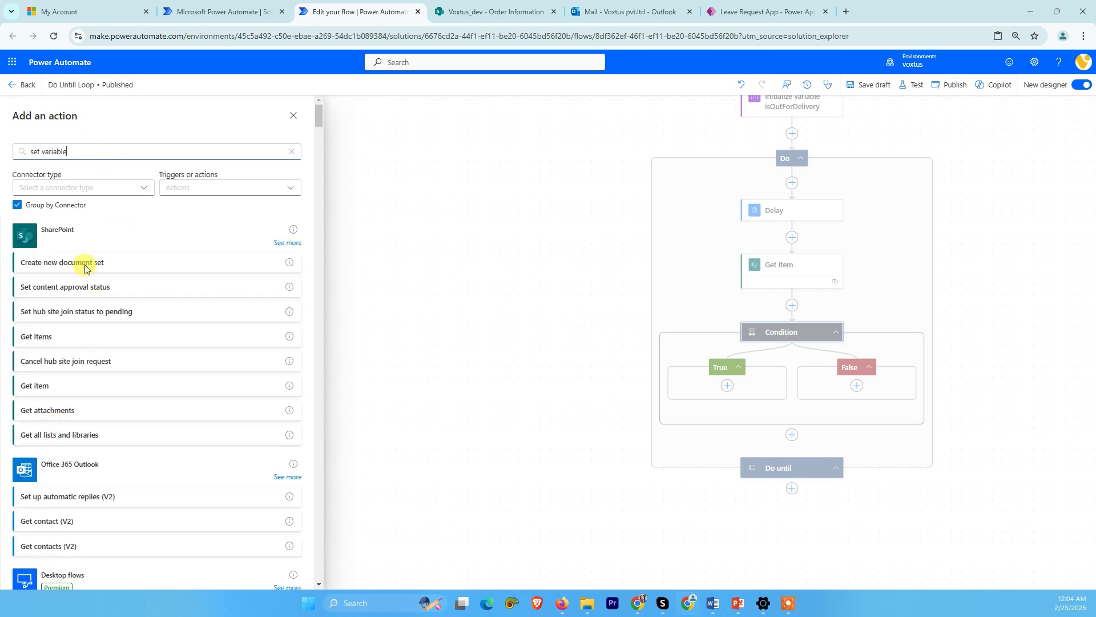
scroll(97, 384, down, 3)
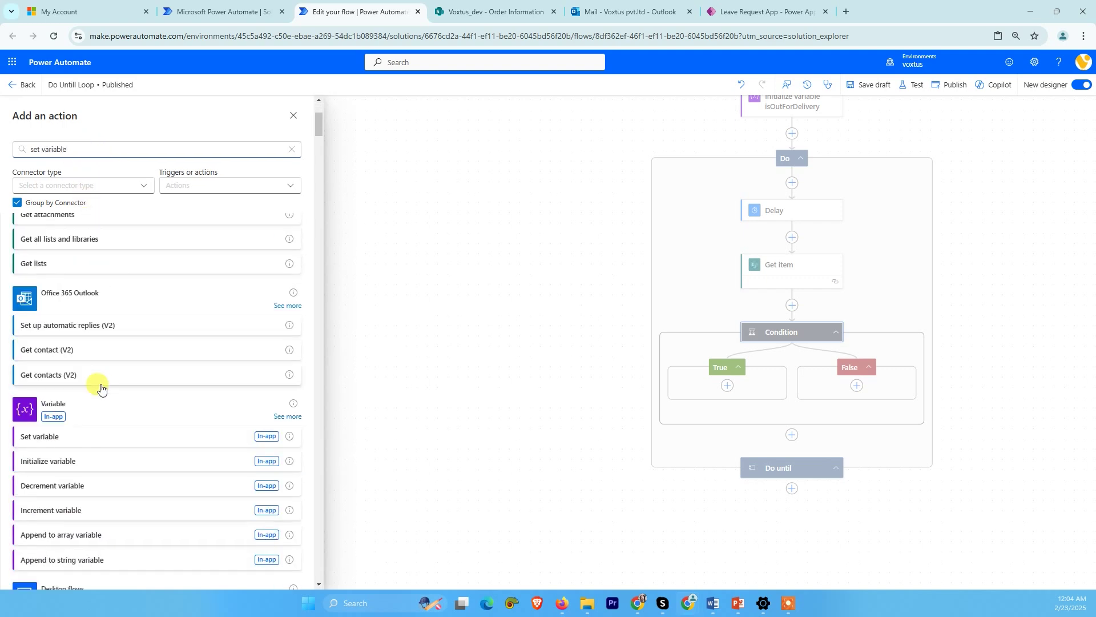
click(66, 445)
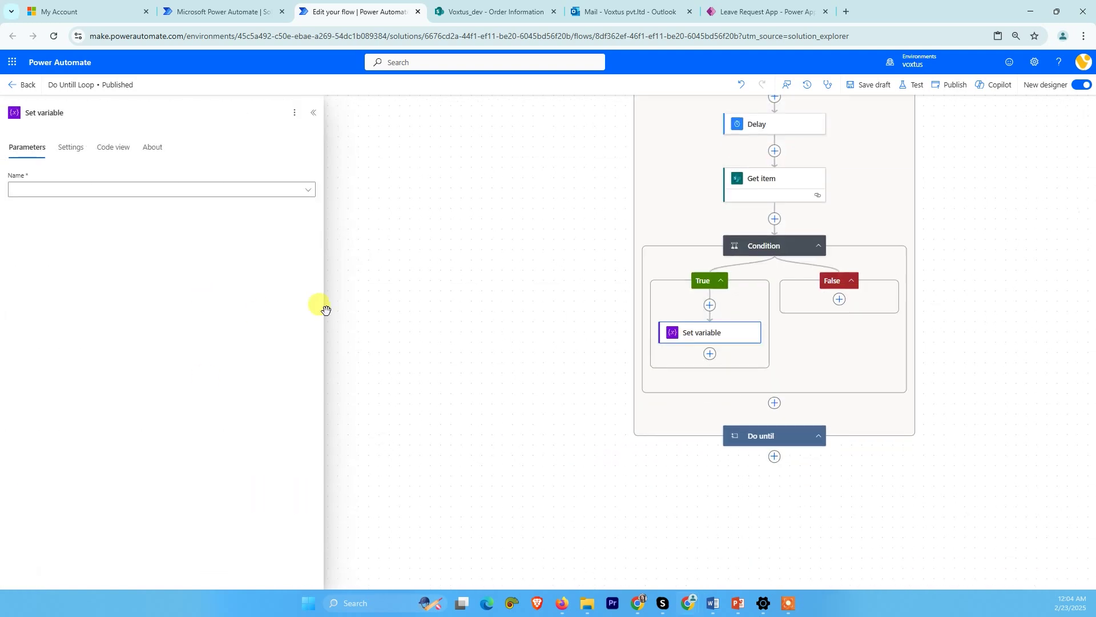
click(208, 190)
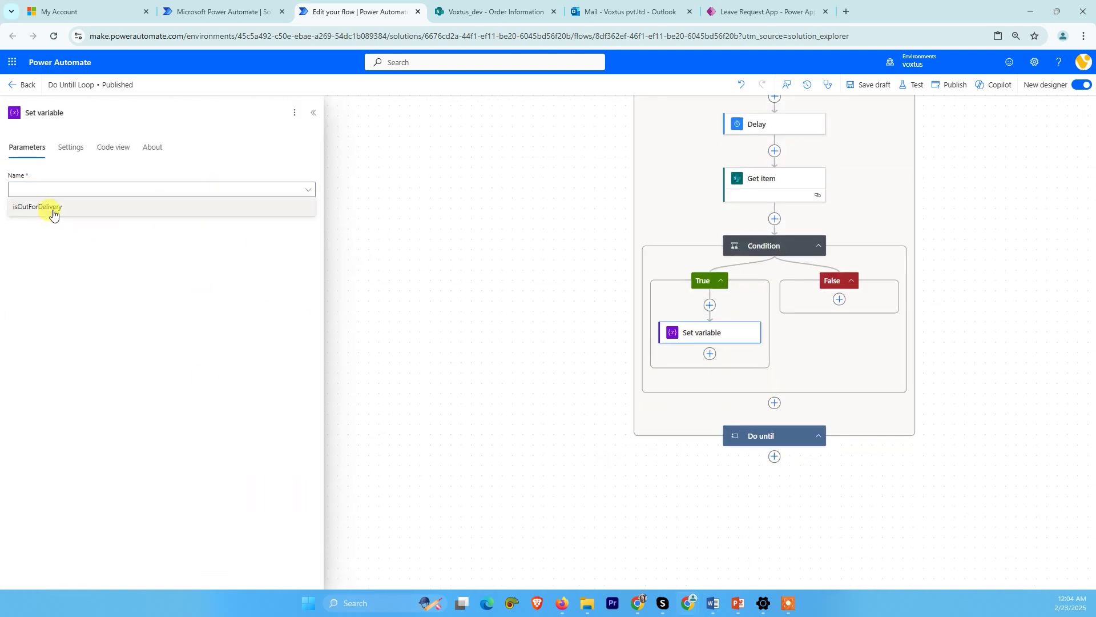
click(53, 212)
click(101, 223)
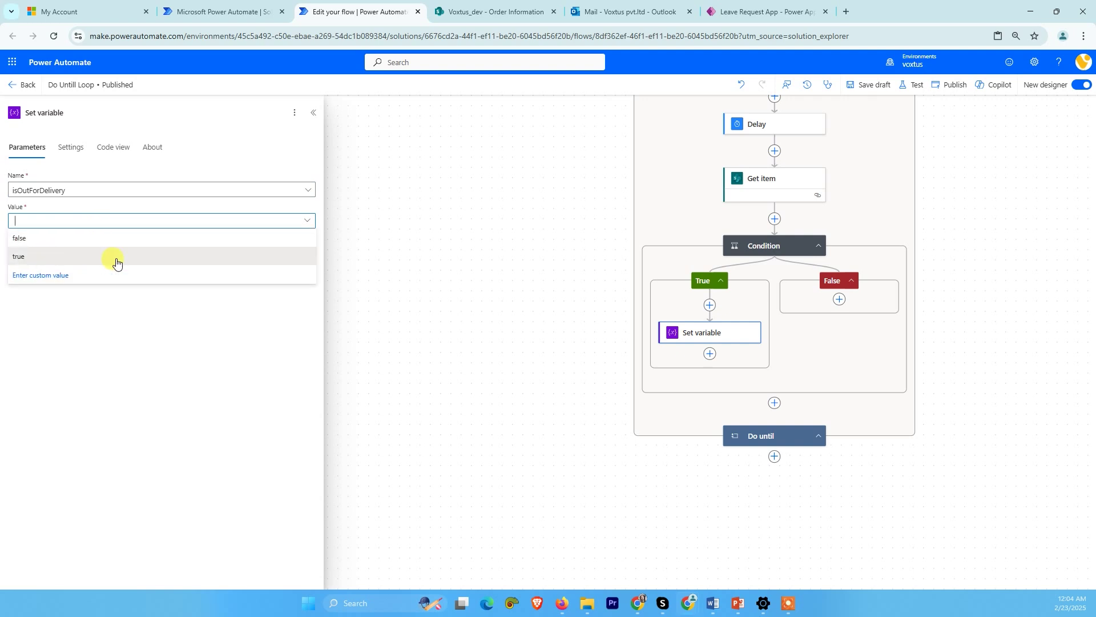
click(48, 262)
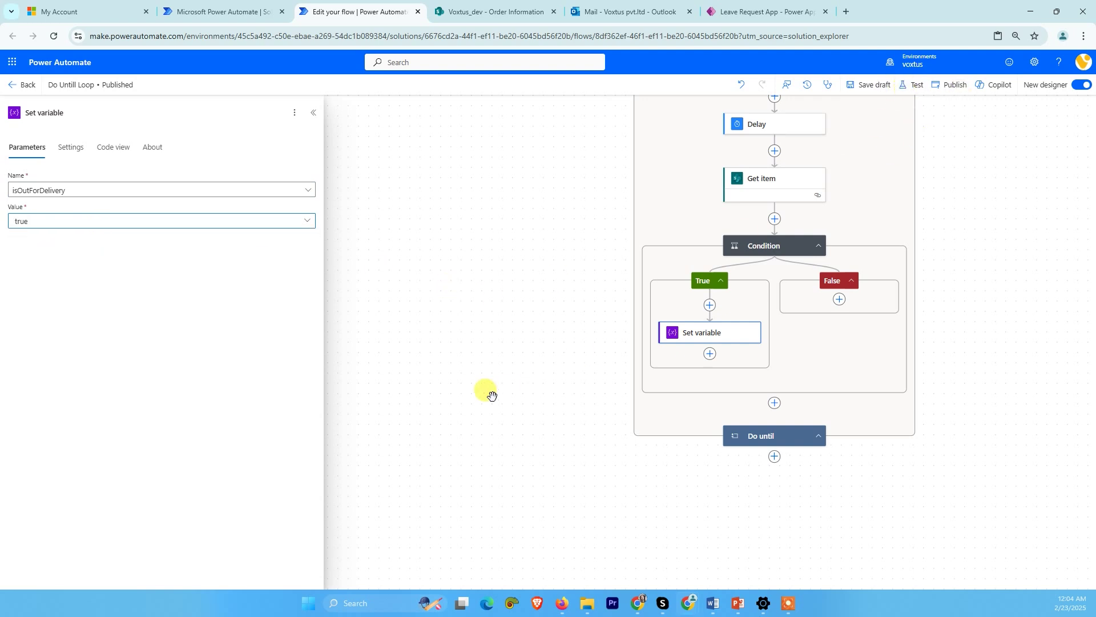
click(479, 374)
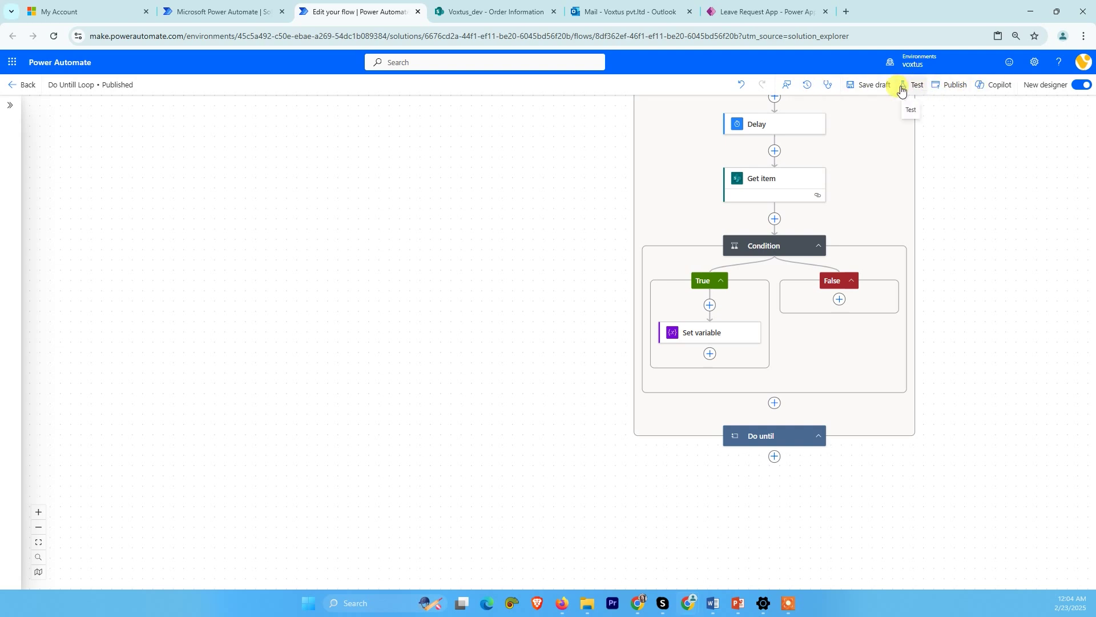
- Save the draft, then add Office 365 Outlook's Send an email (V2) after Set variable
click(877, 86)
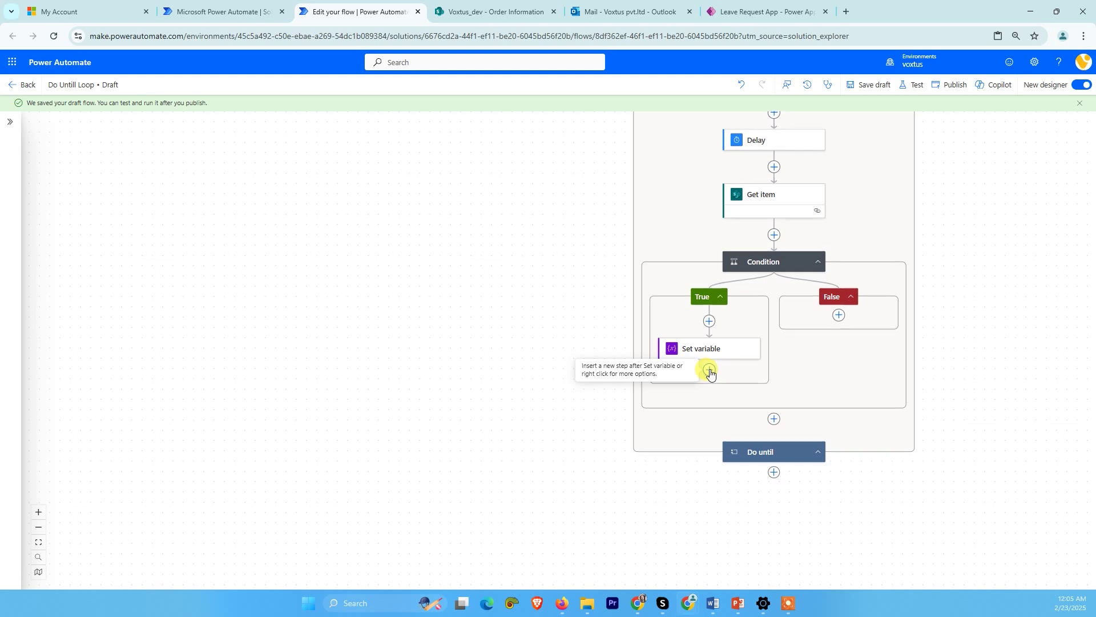
click(709, 370)
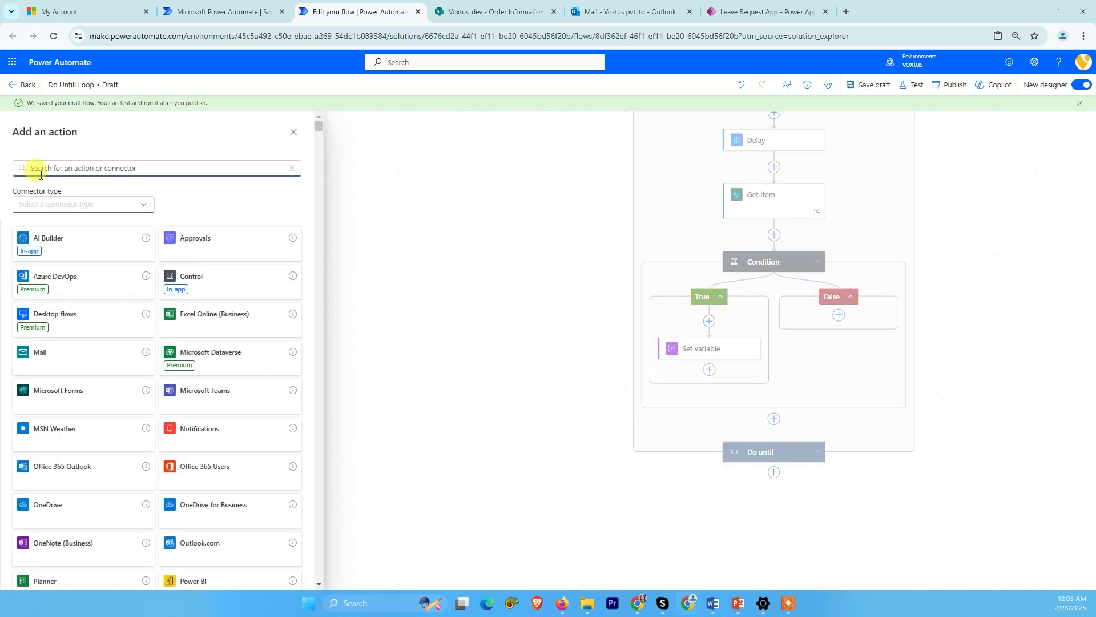
click(61, 168)
text(send an email)
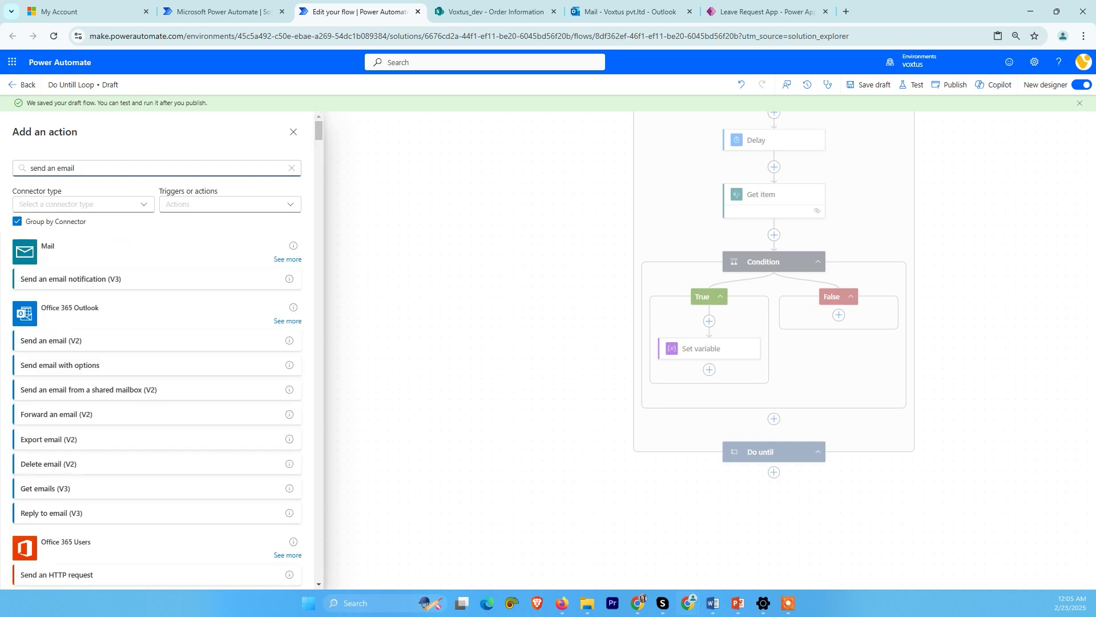
click(68, 341)
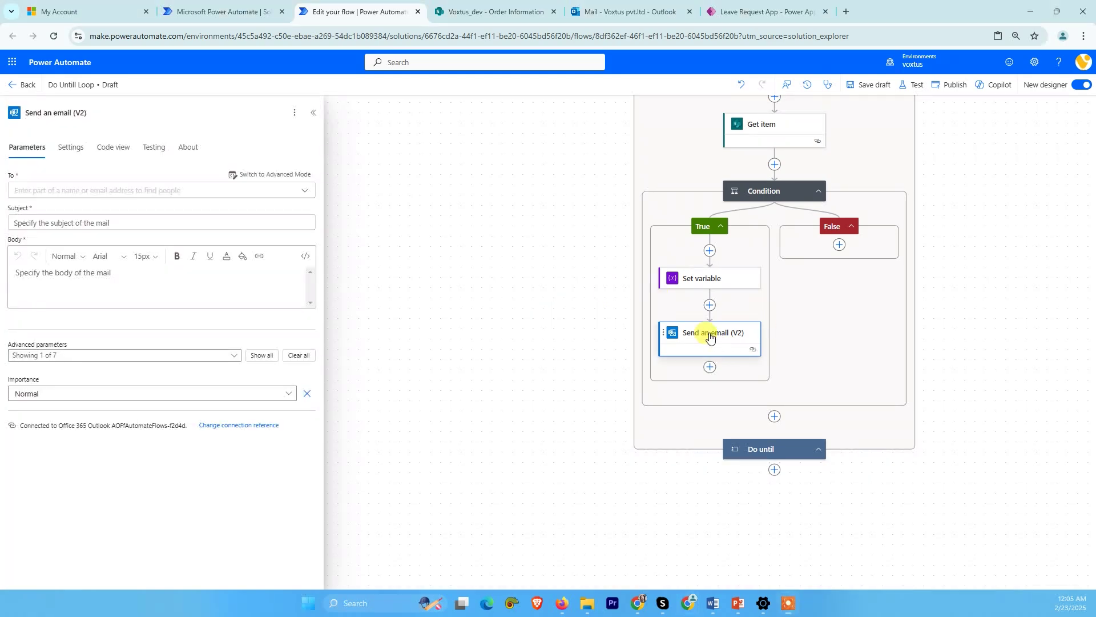
- Set the email's To field to the item's Customer Email dynamic value
click(47, 190)
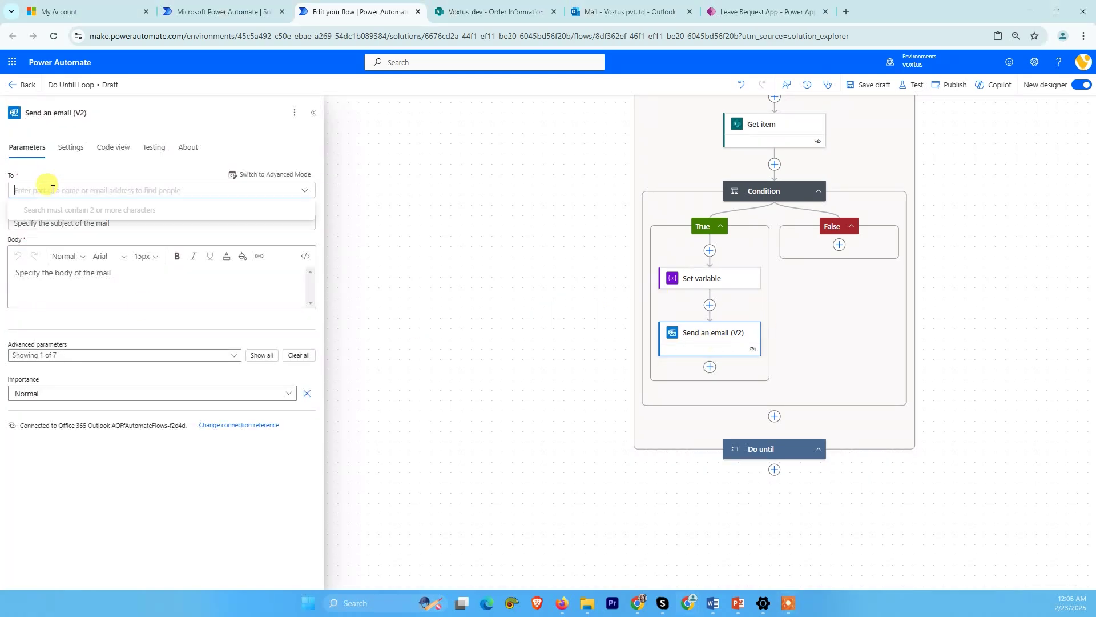
click(304, 191)
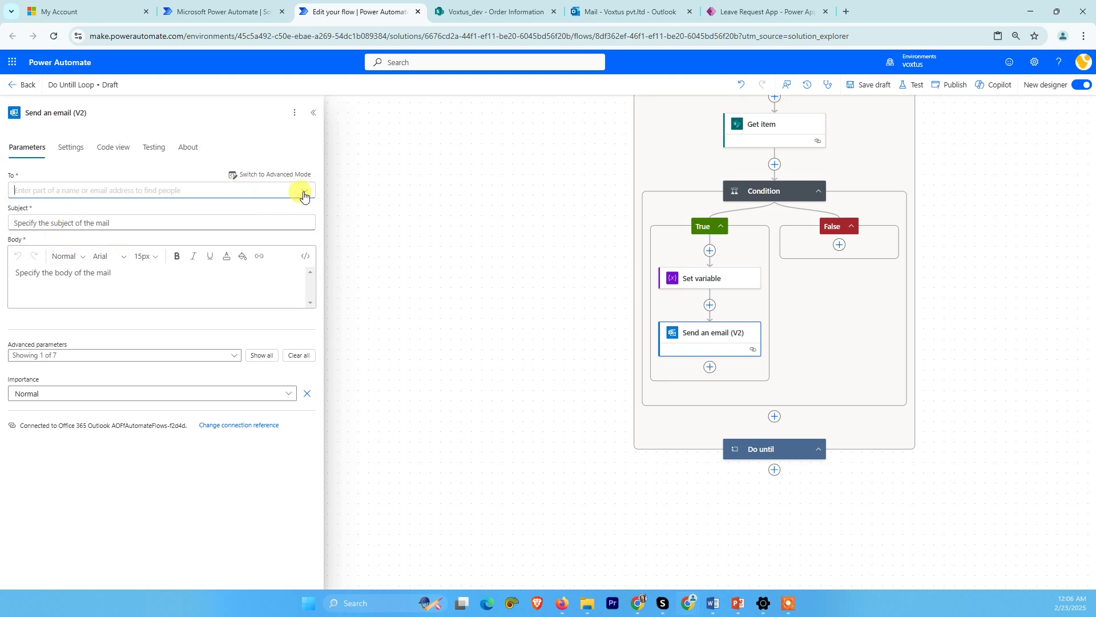
click(303, 192)
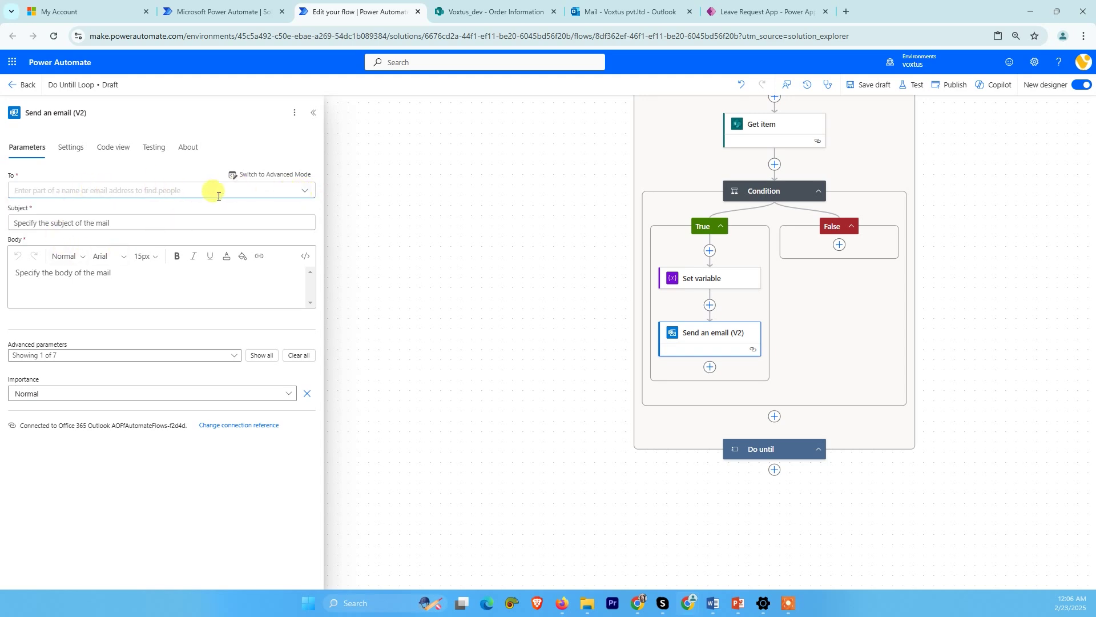
click(244, 175)
click(123, 193)
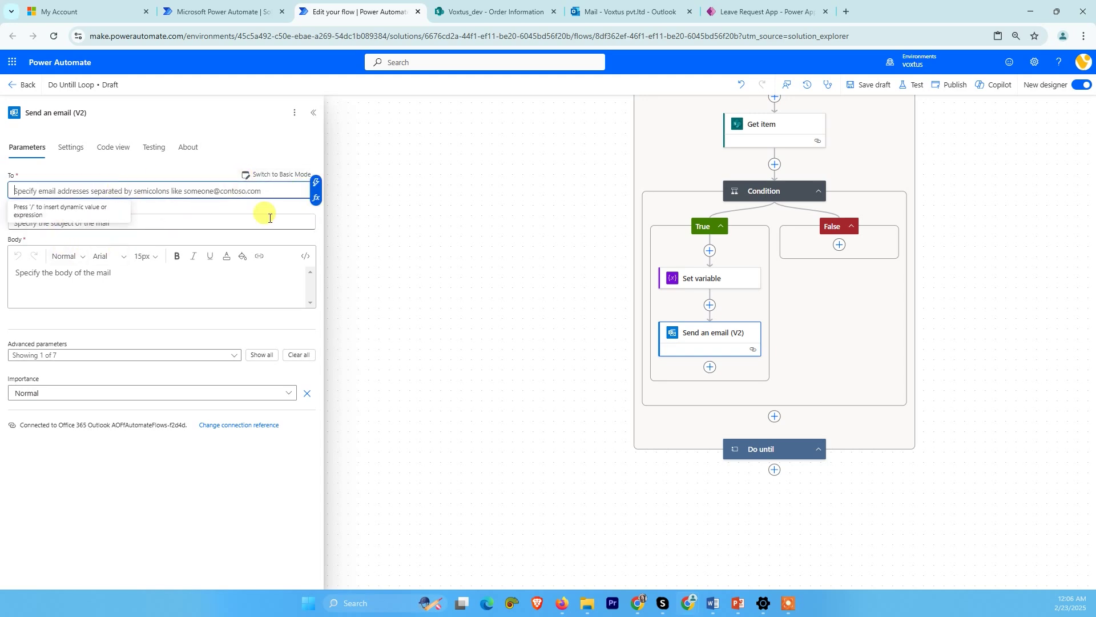
click(318, 199)
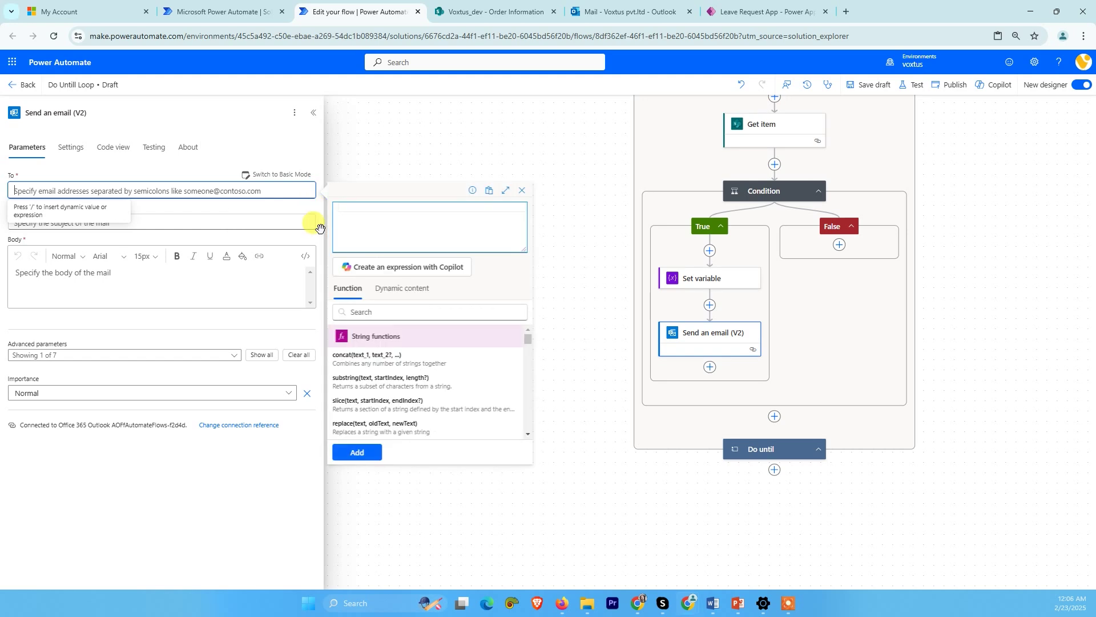
click(400, 292)
click(377, 312)
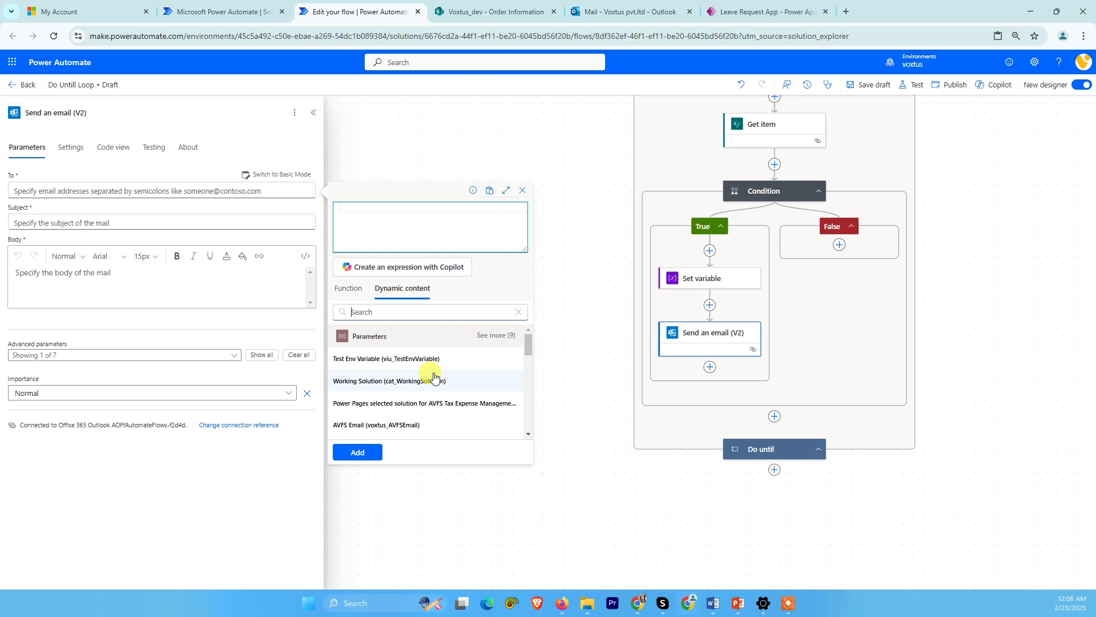
text(email)
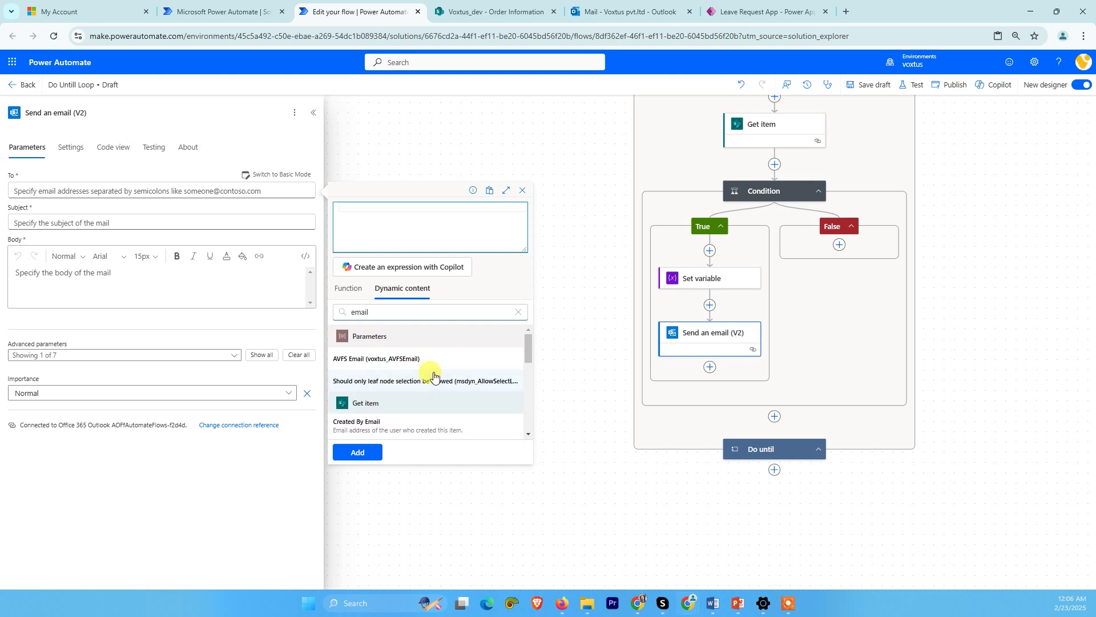
scroll(365, 383, down, 1)
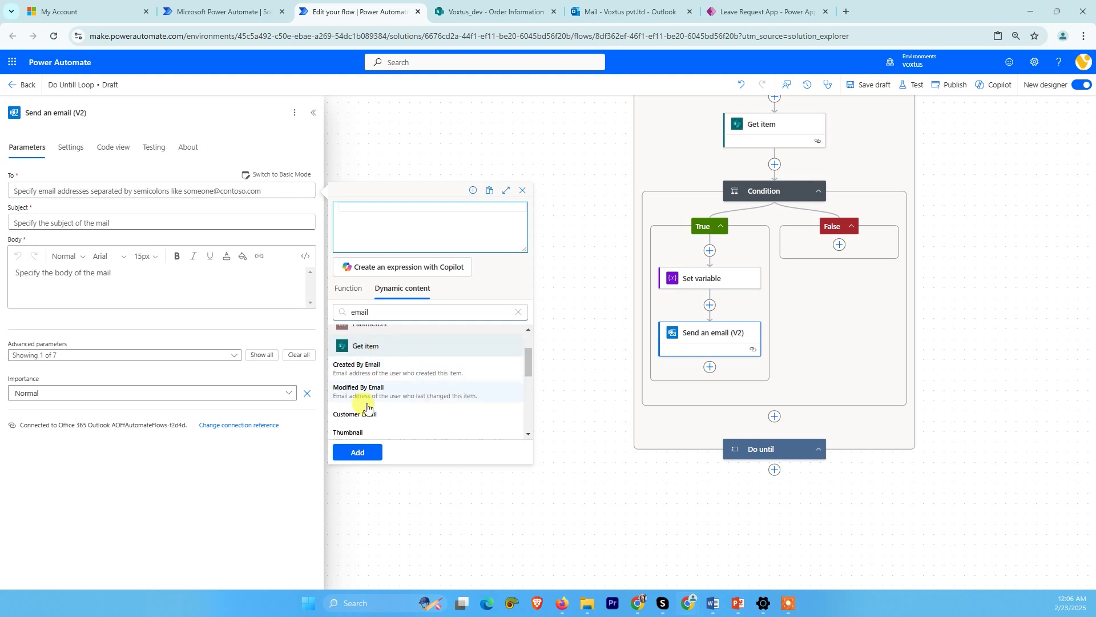
click(380, 421)
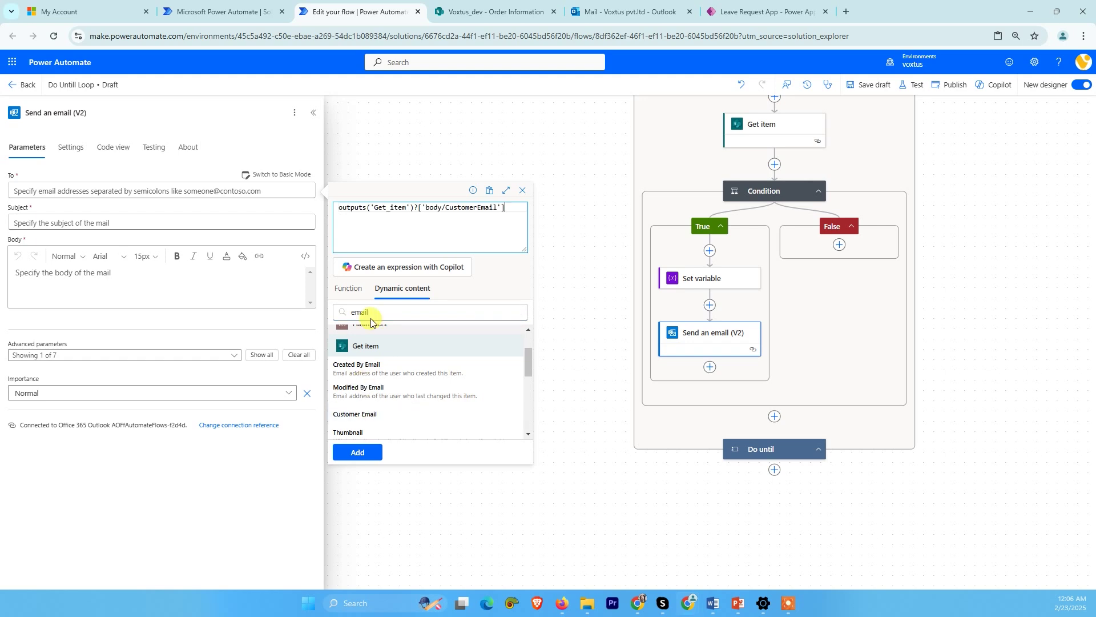
click(360, 452)
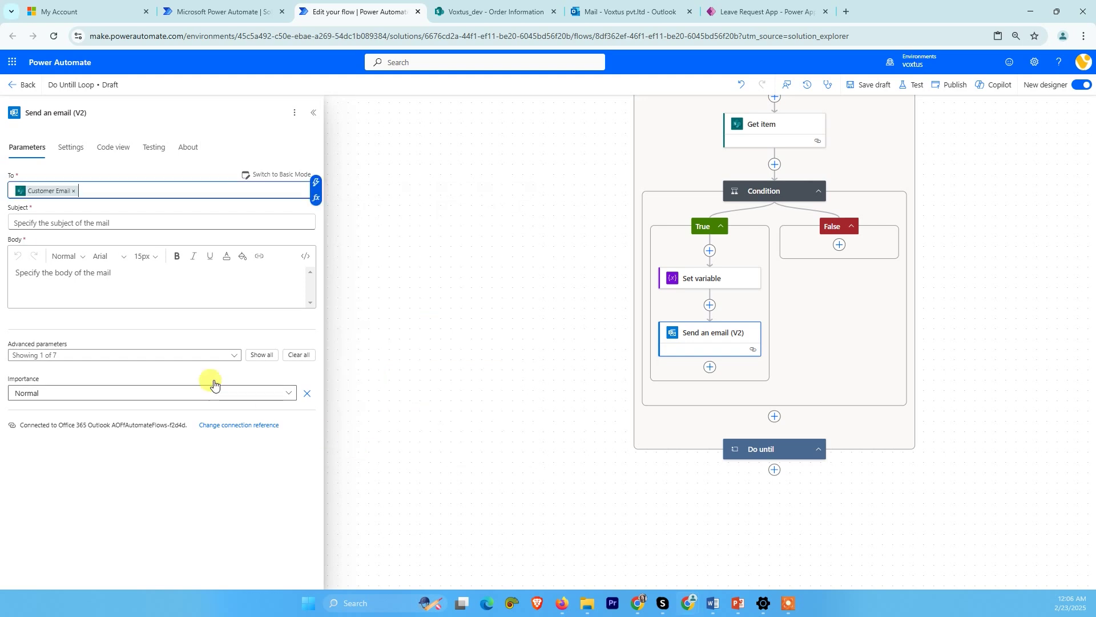
- Enter the subject "Your order is Out For Delivery!"
click(38, 224)
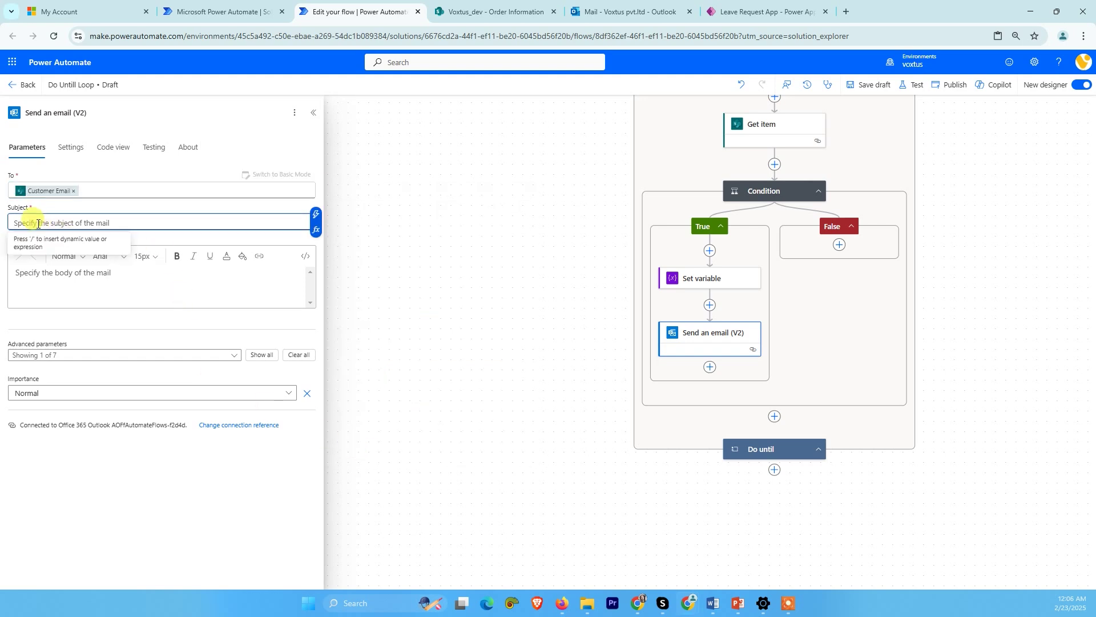
text(Your order is Out For Delivery!)
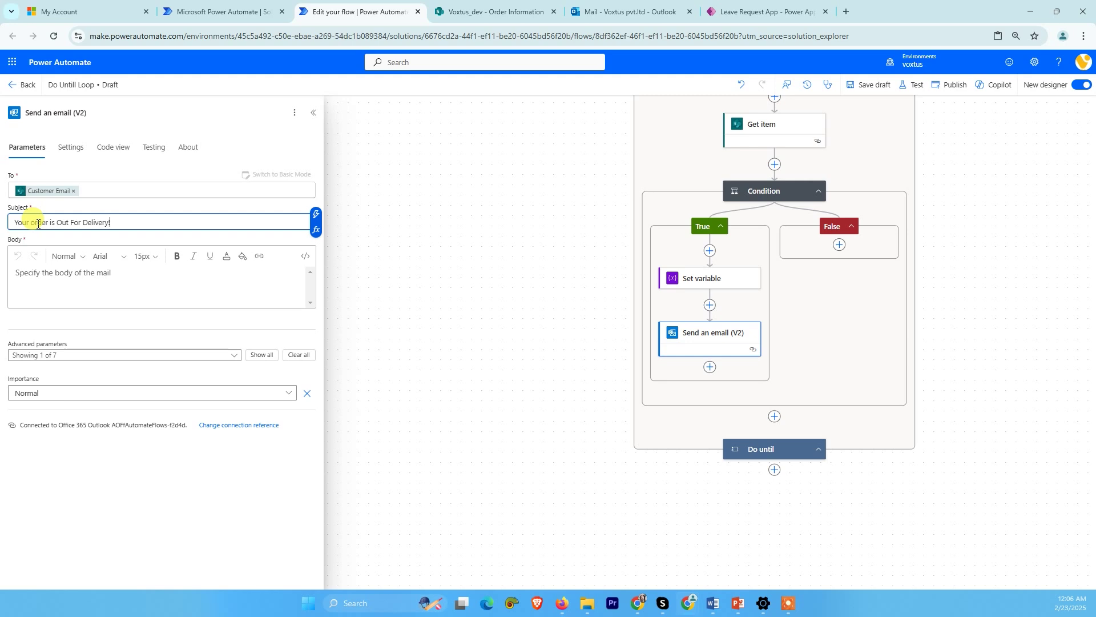
triple_click(38, 224)
key(ctrl+c)
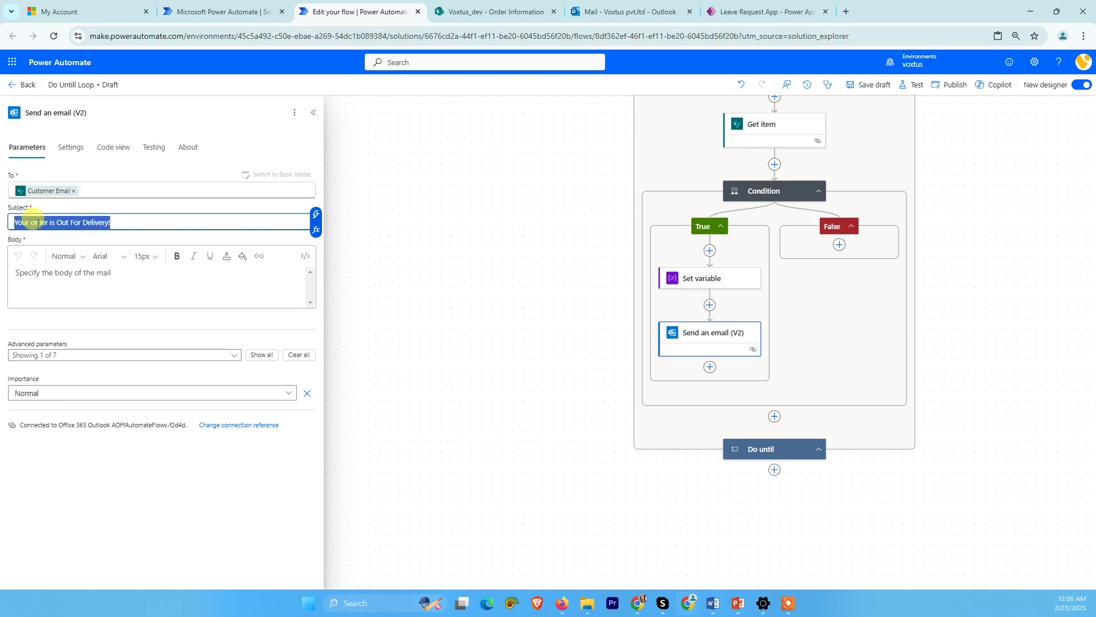
- Write the body: "Hi" with Customer Name, the subject line, and a thank-you sign-off
click(50, 272)
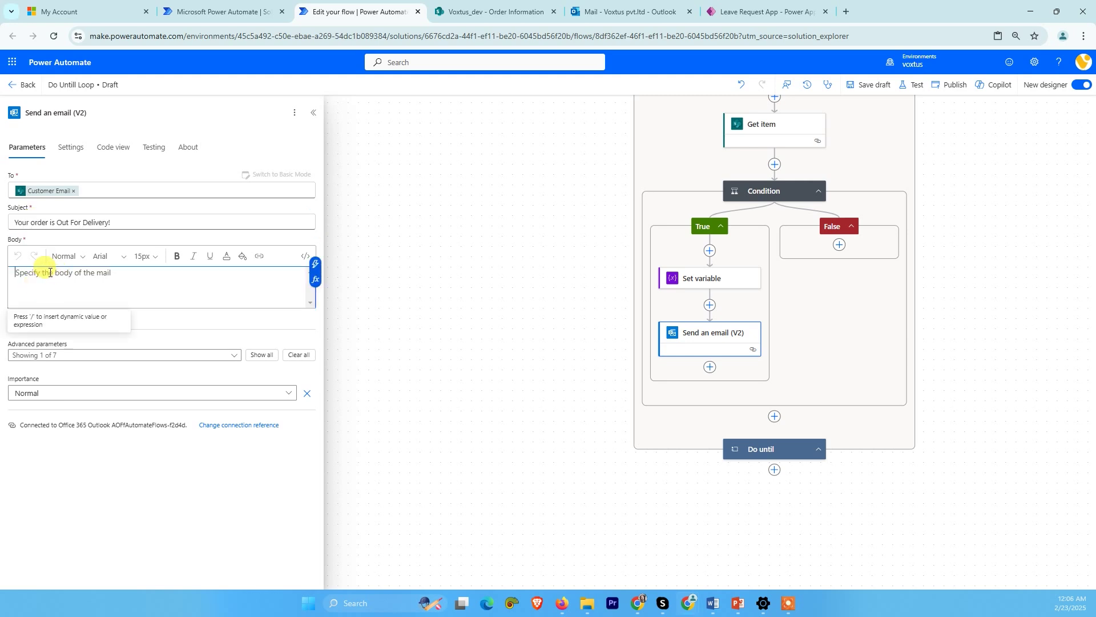
text(Hi)
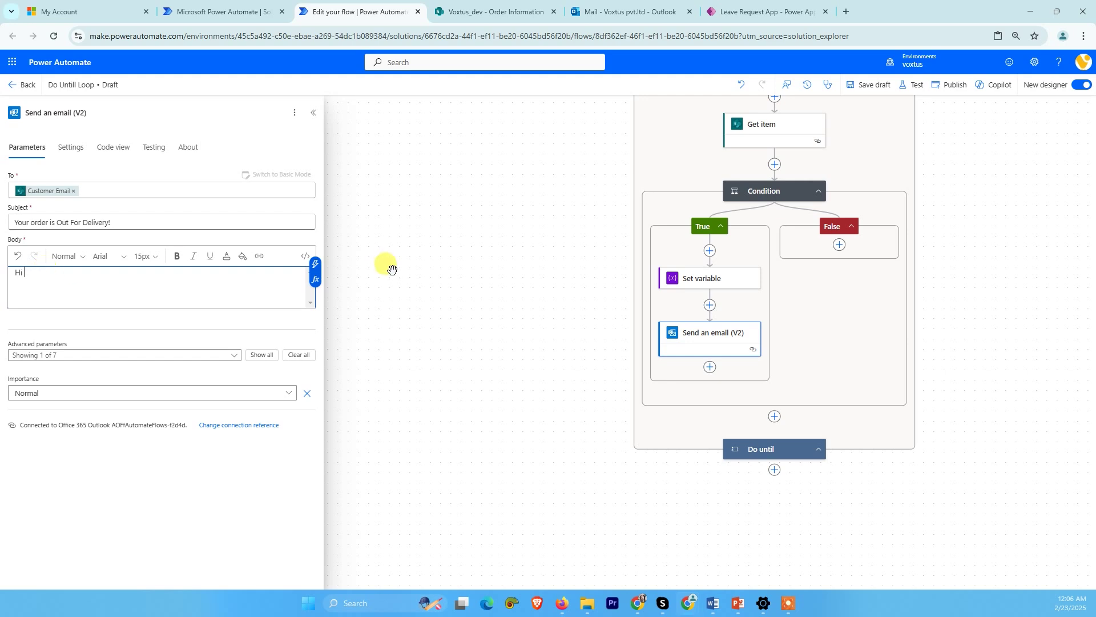
click(315, 280)
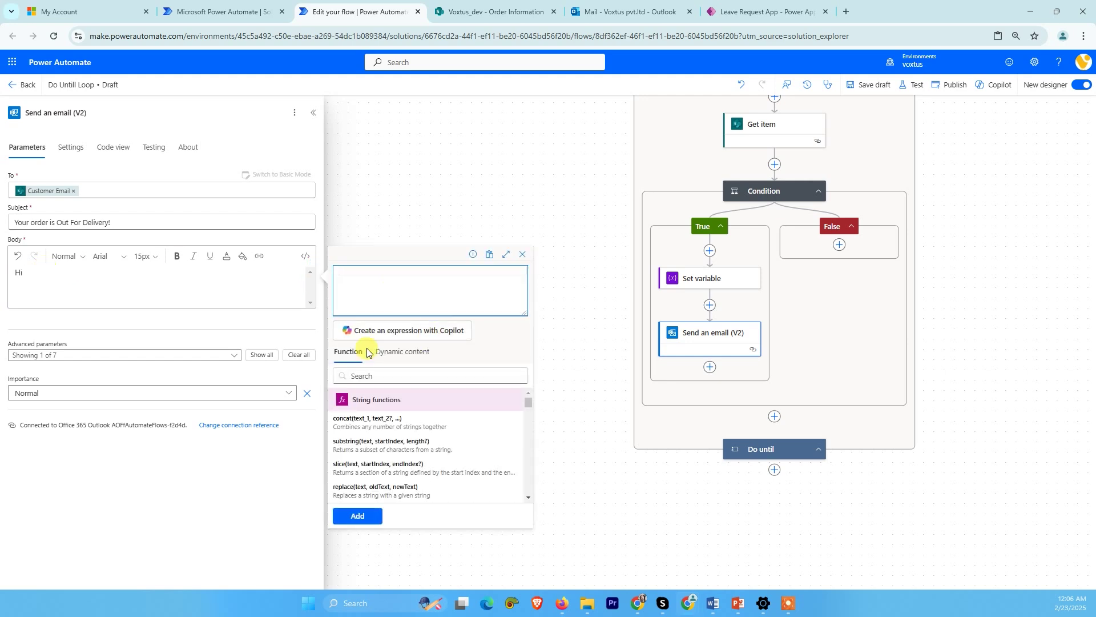
click(402, 351)
click(380, 371)
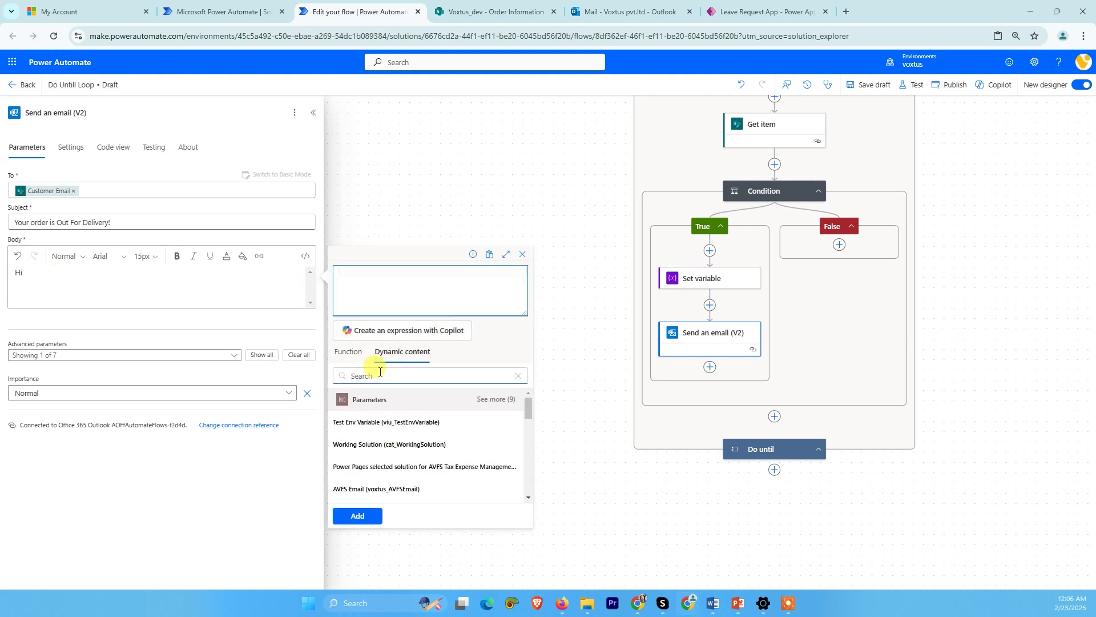
text(name)
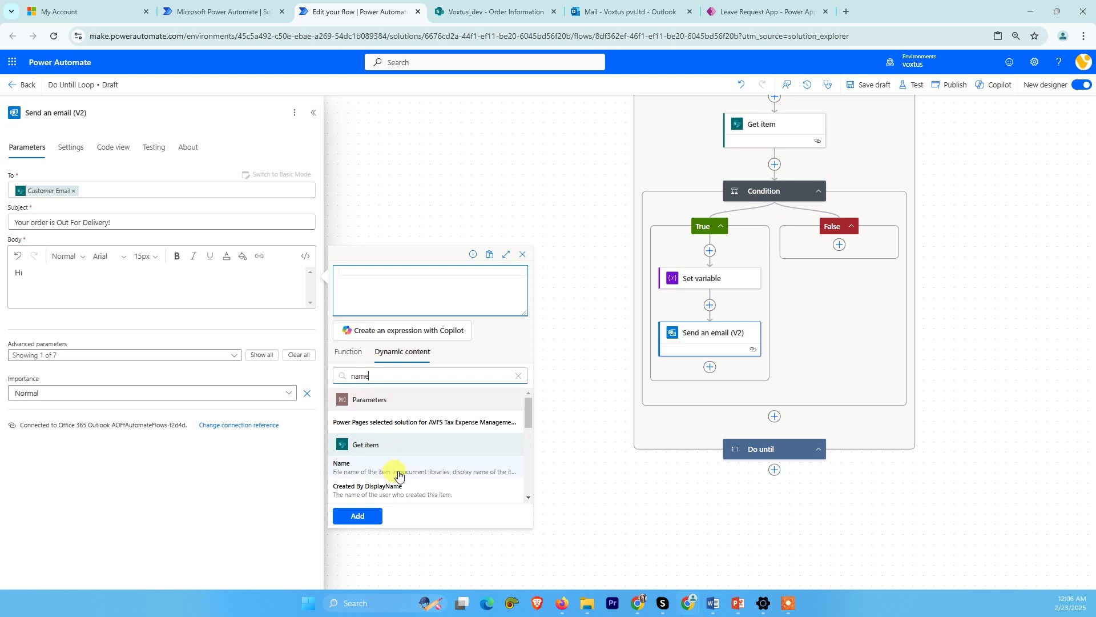
scroll(400, 478, down, 1)
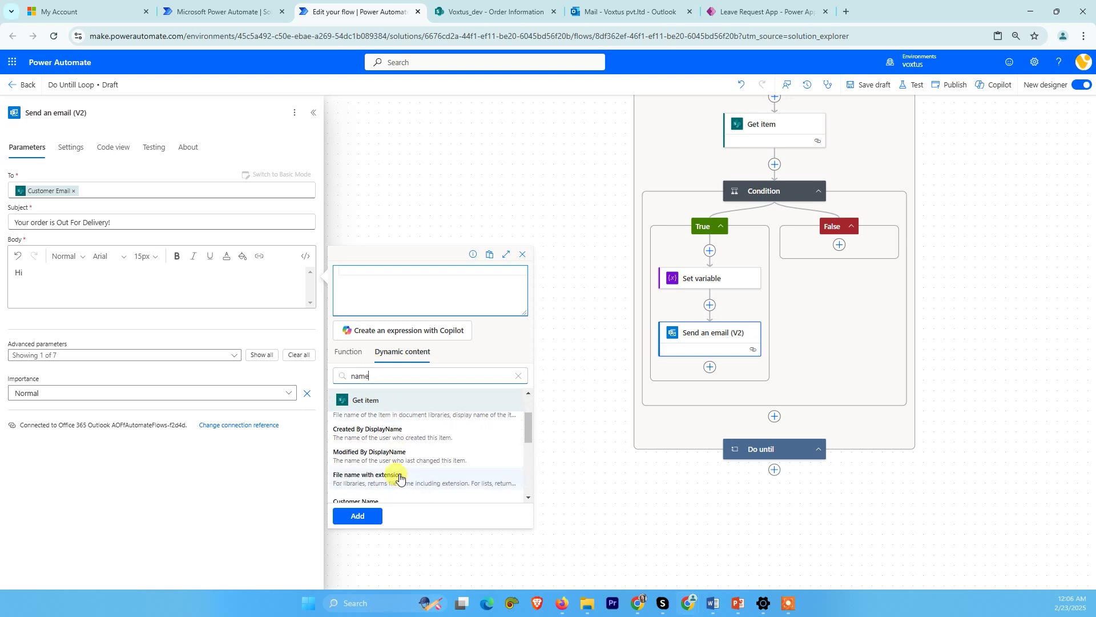
scroll(400, 478, down, 1)
click(364, 444)
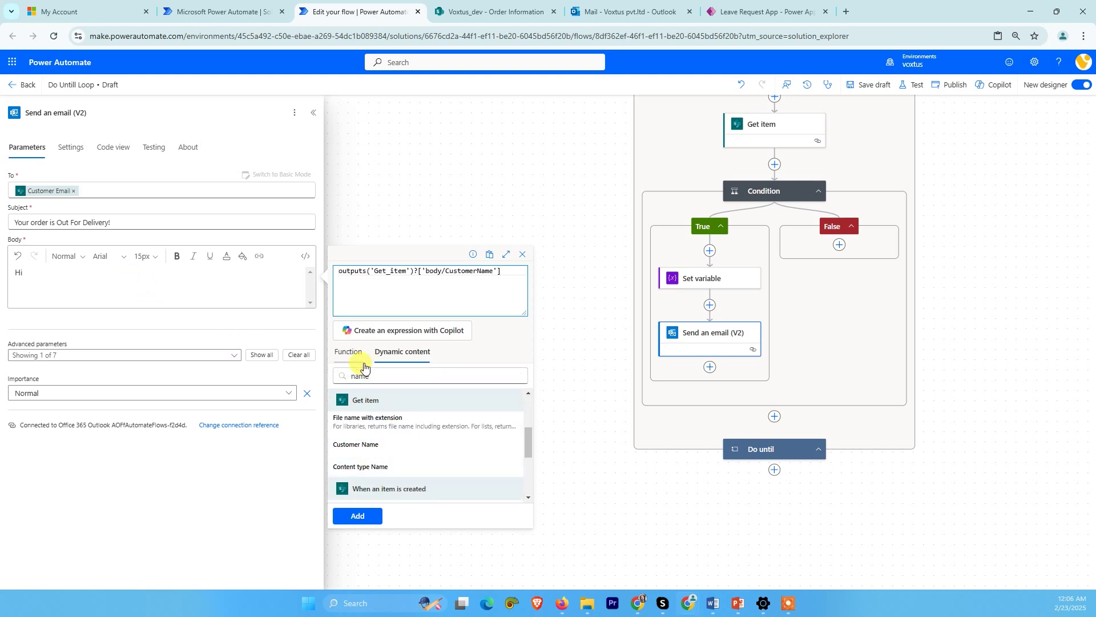
click(357, 516)
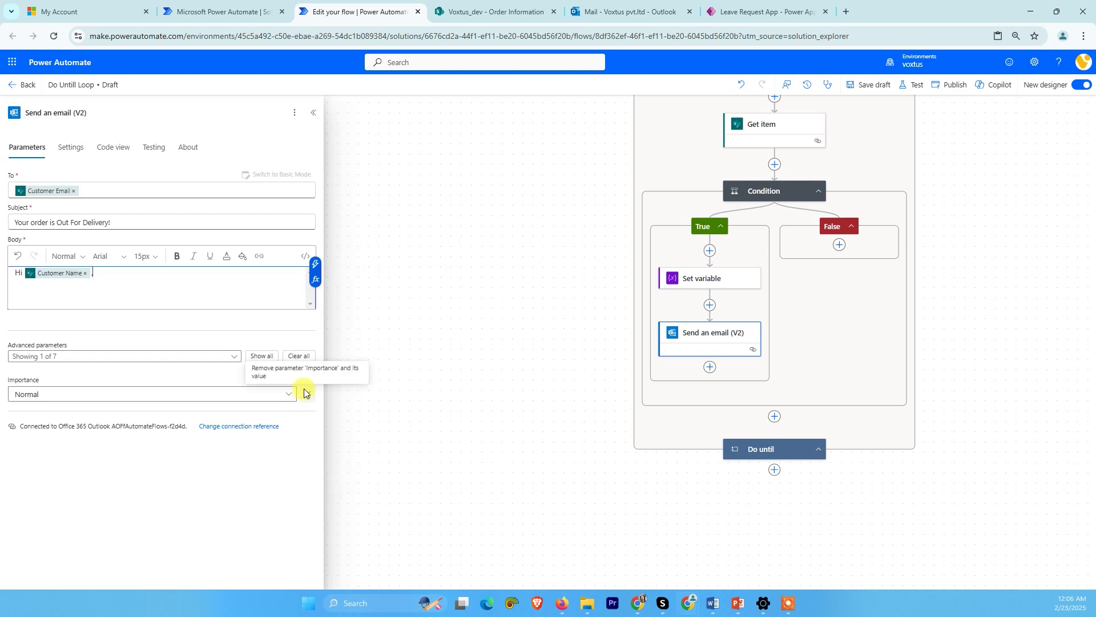
key(Return)
key(Return)
key(ctrl+v)
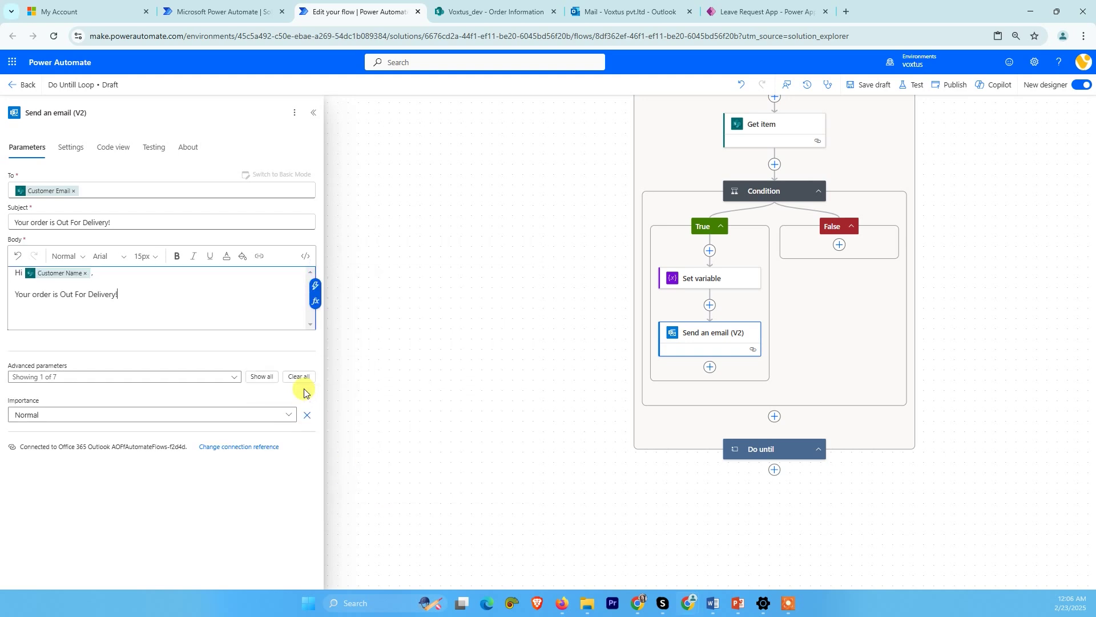
key(Return)
key(Return)
text(Thanks!)
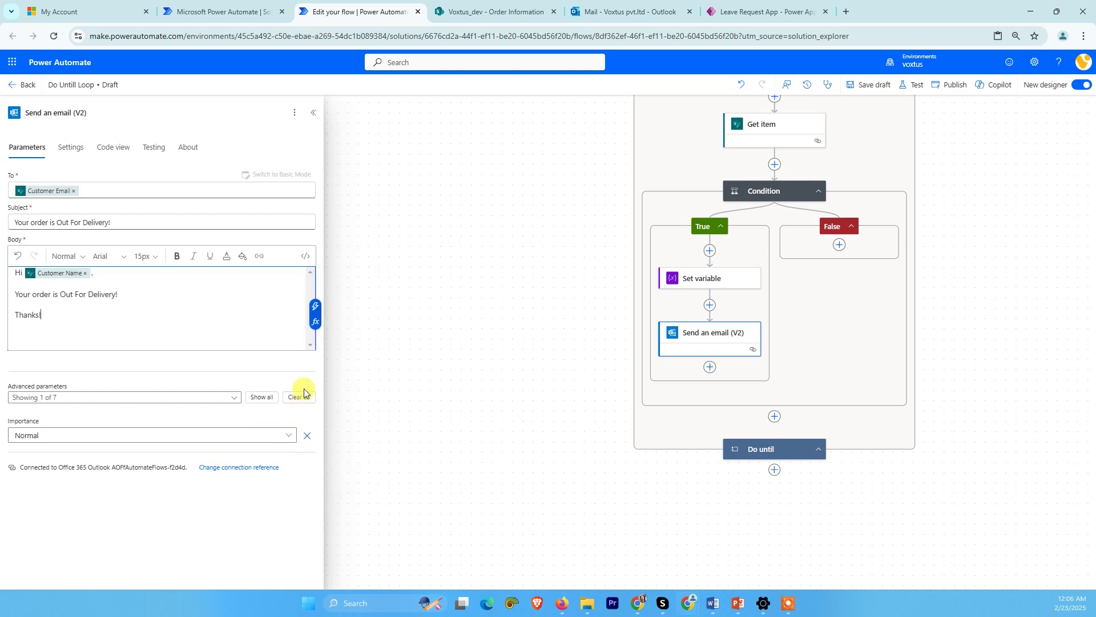
click(494, 343)
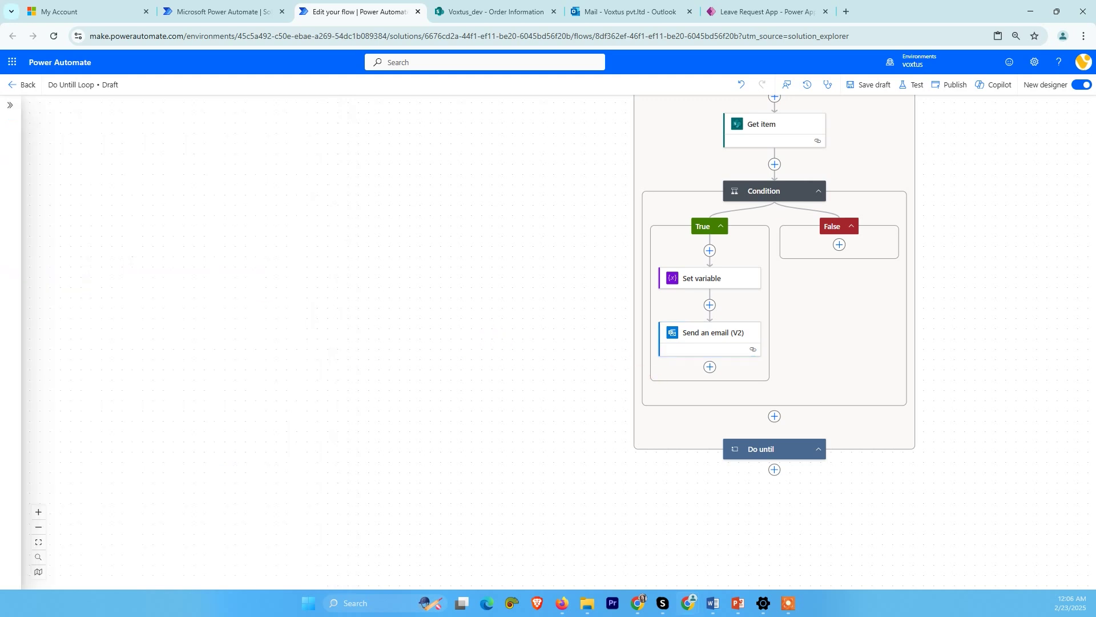
- Save the Do Untill Loop flow as a draft and publish it
click(707, 330)
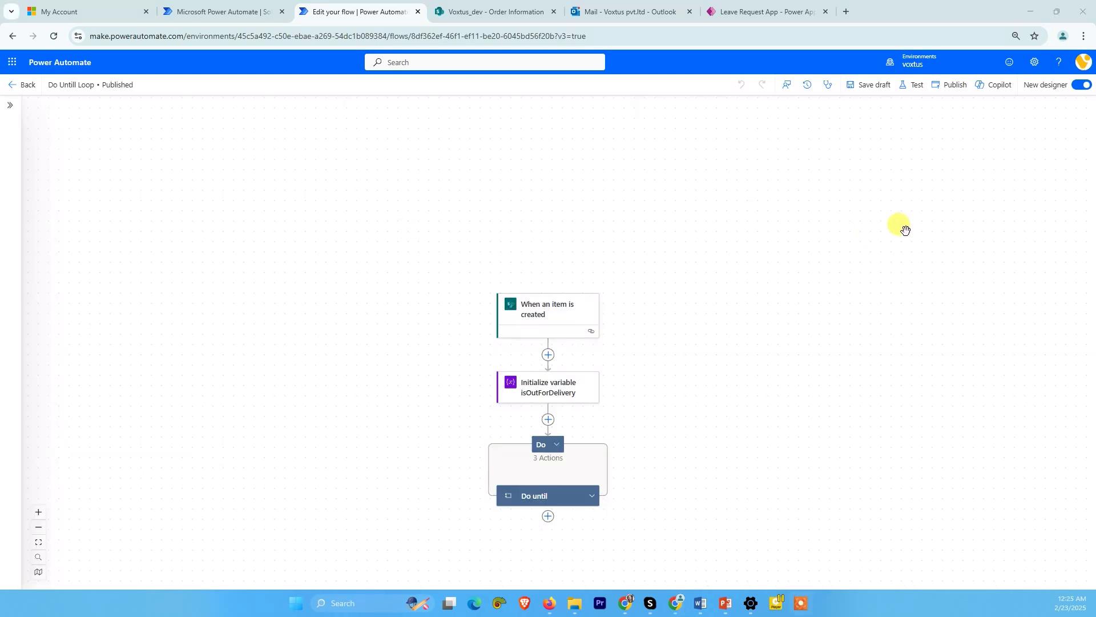
click(865, 85)
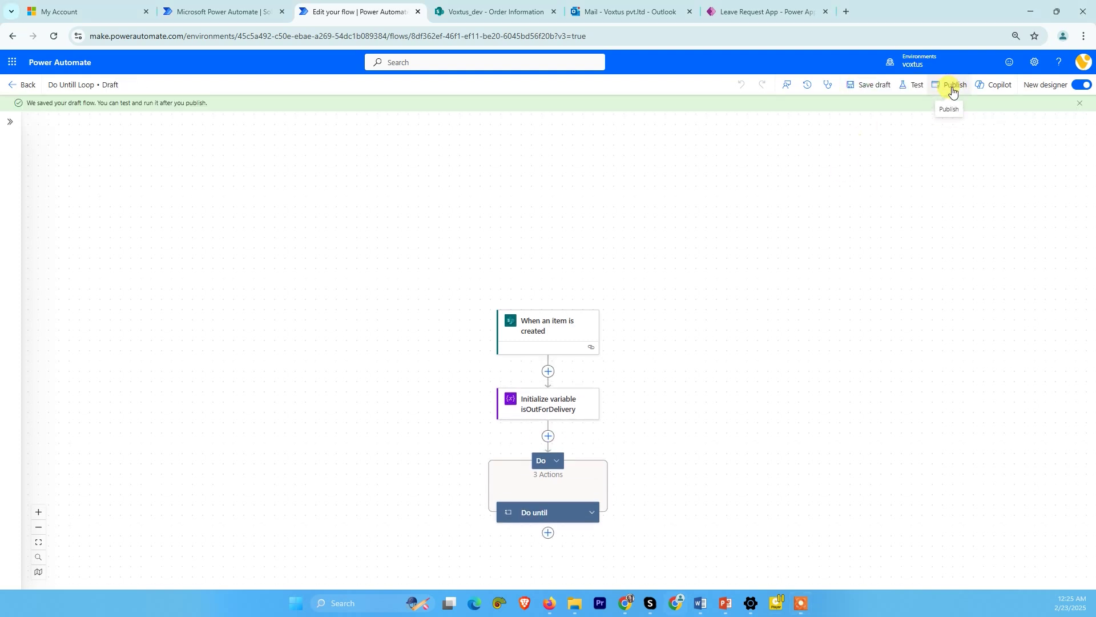
click(951, 85)
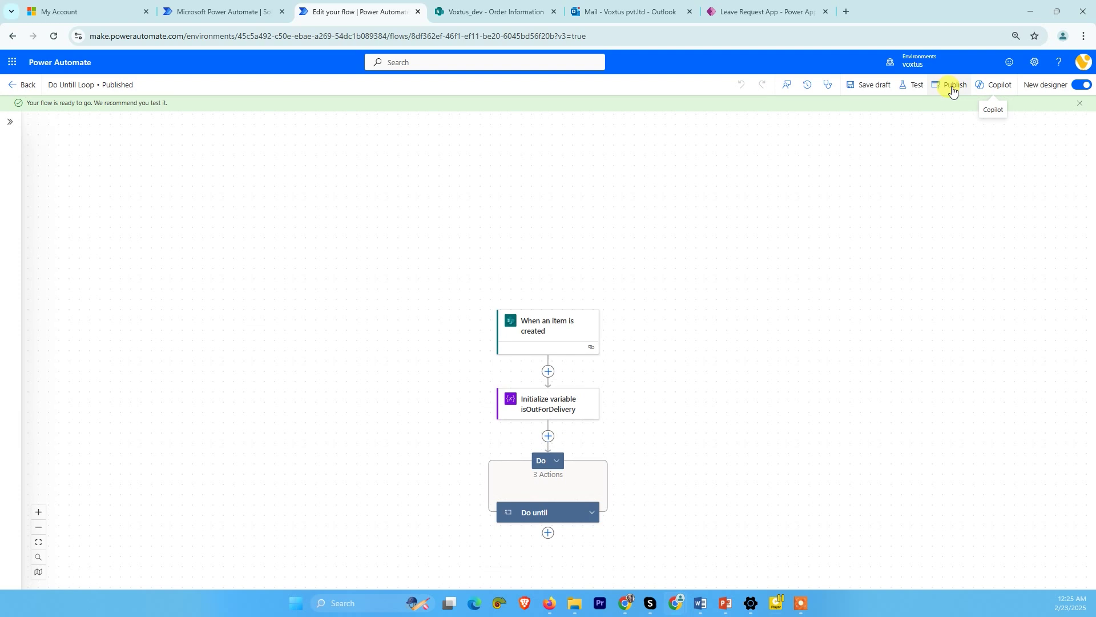
click(952, 87)
key(ctrl+Tab)
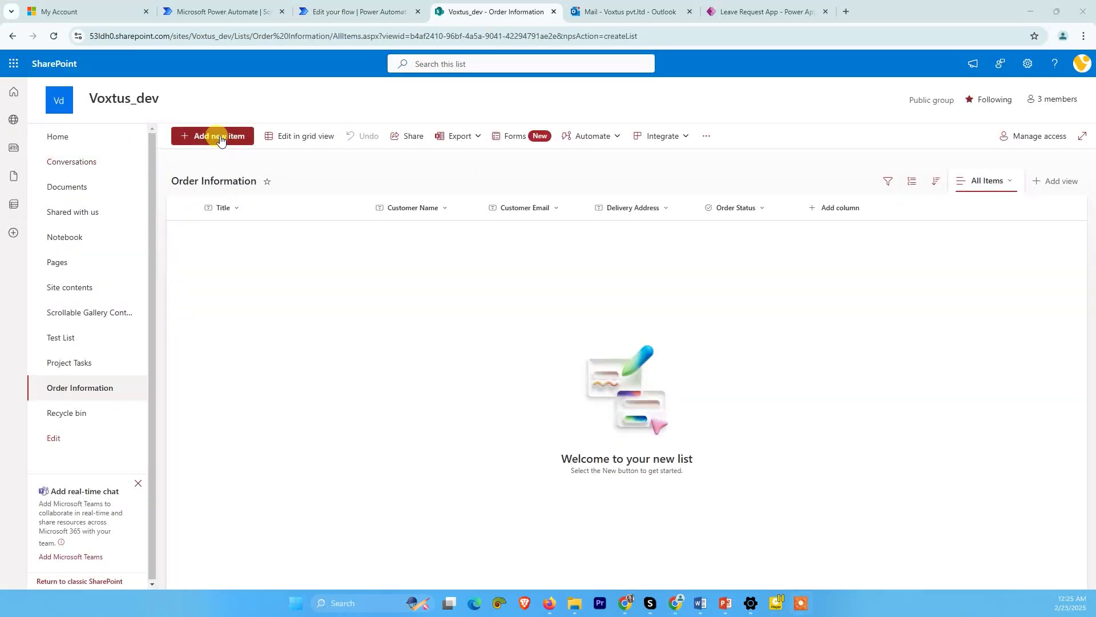
- Start a new list item and enter the test order title and the customer's full name
click(220, 138)
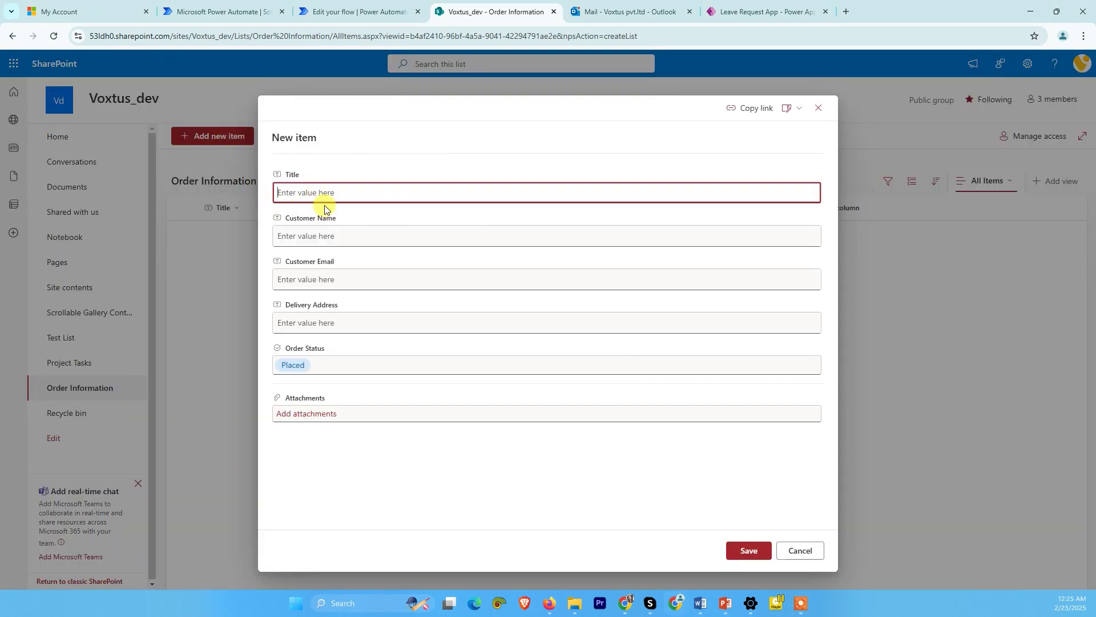
text(Order #001)
key(Tab)
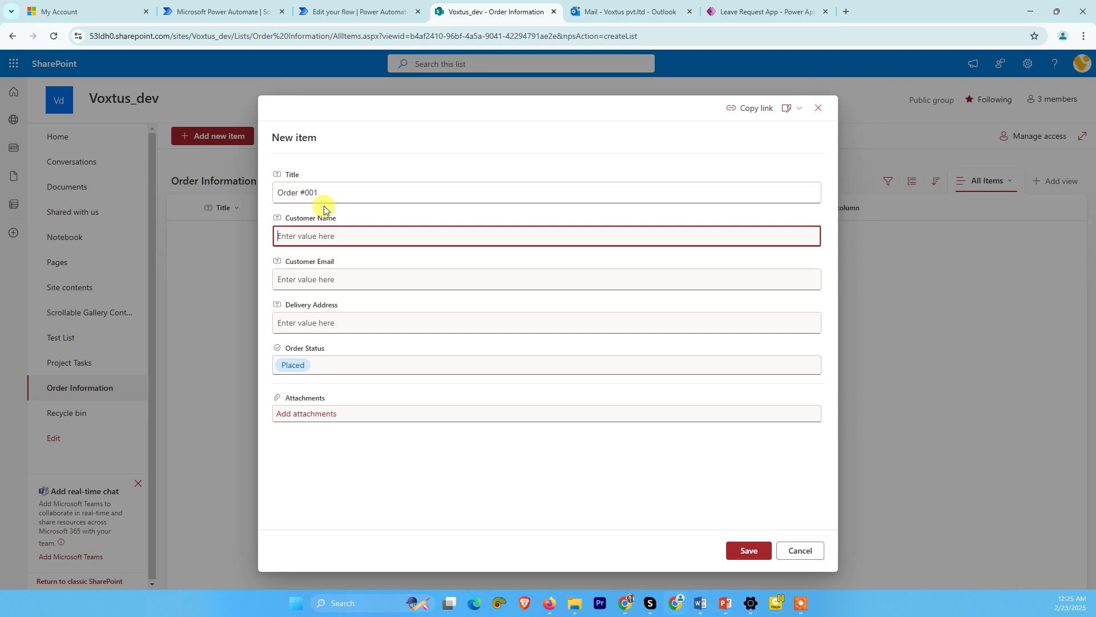
key(Tab)
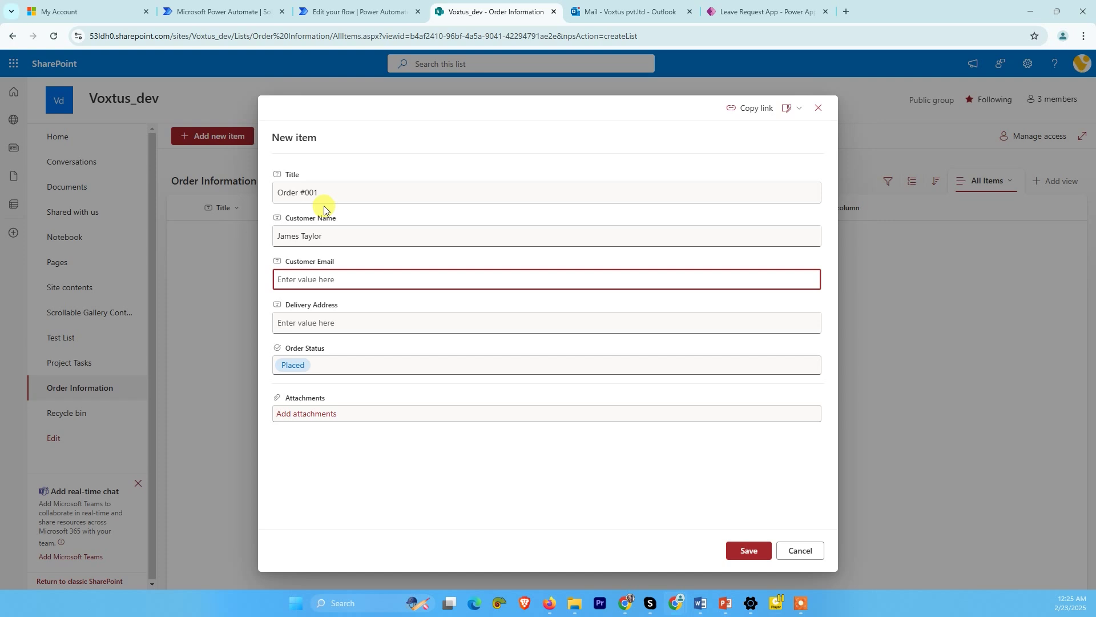
- Copy the account's e-mail address from the profile page and paste it into Customer Email
click(131, 11)
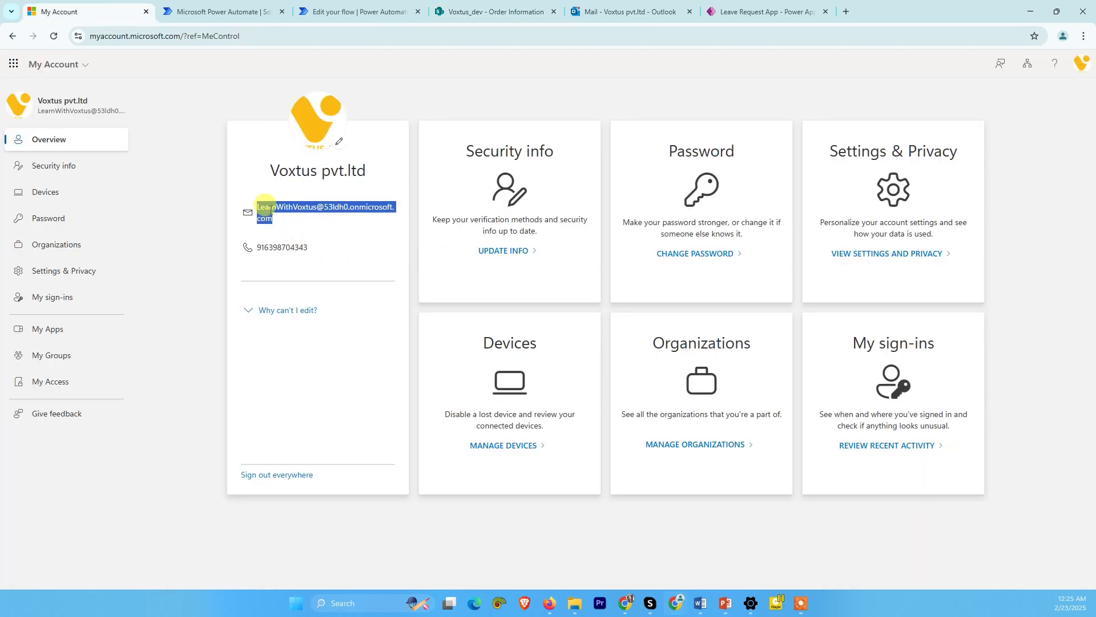
right_click(269, 215)
click(290, 221)
click(274, 11)
click(312, 7)
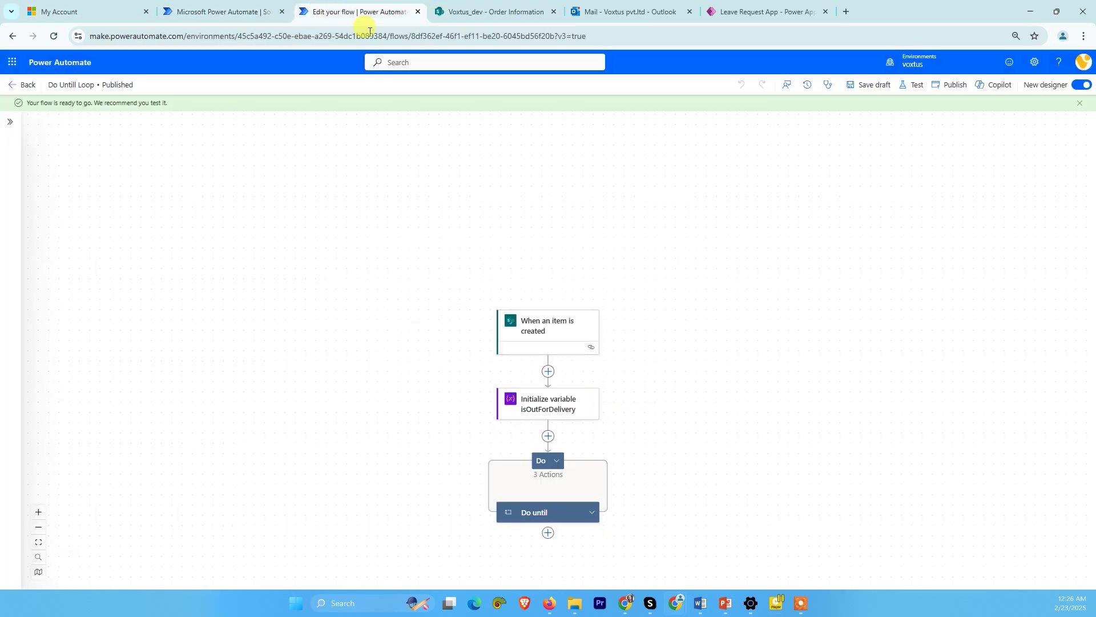
click(463, 12)
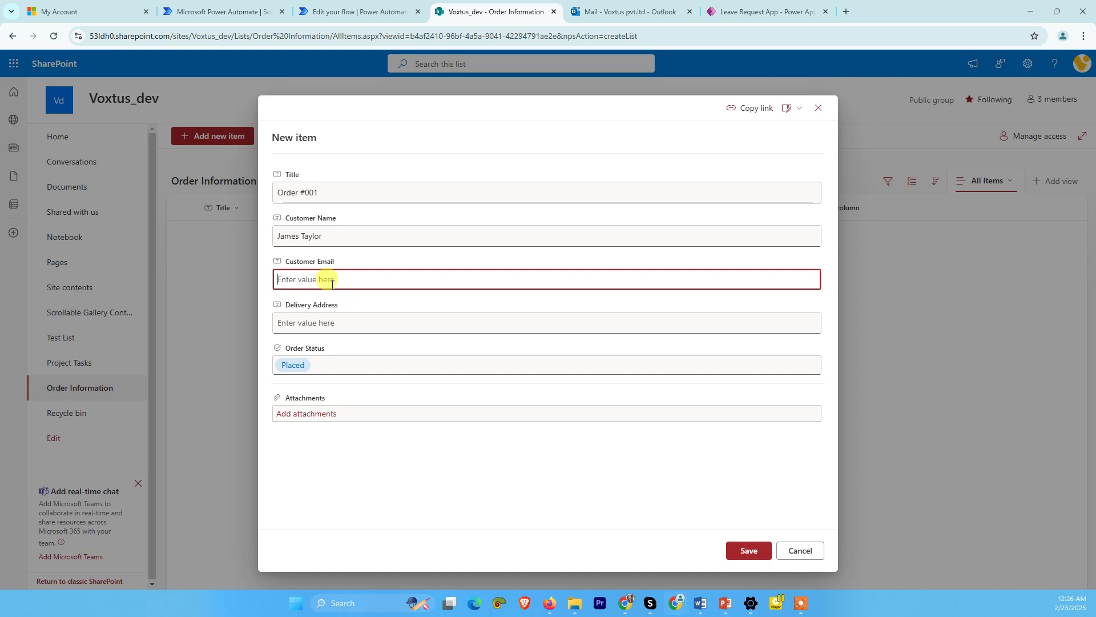
key(ctrl+v)
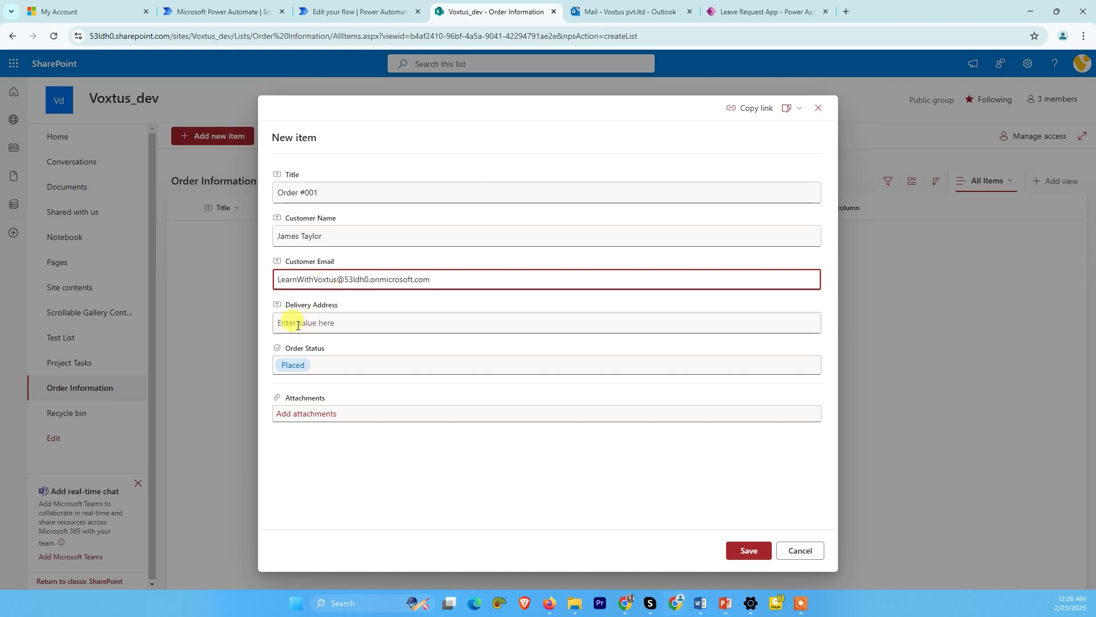
- Enter the customer's delivery address and save the new order with status Placed
click(297, 325)
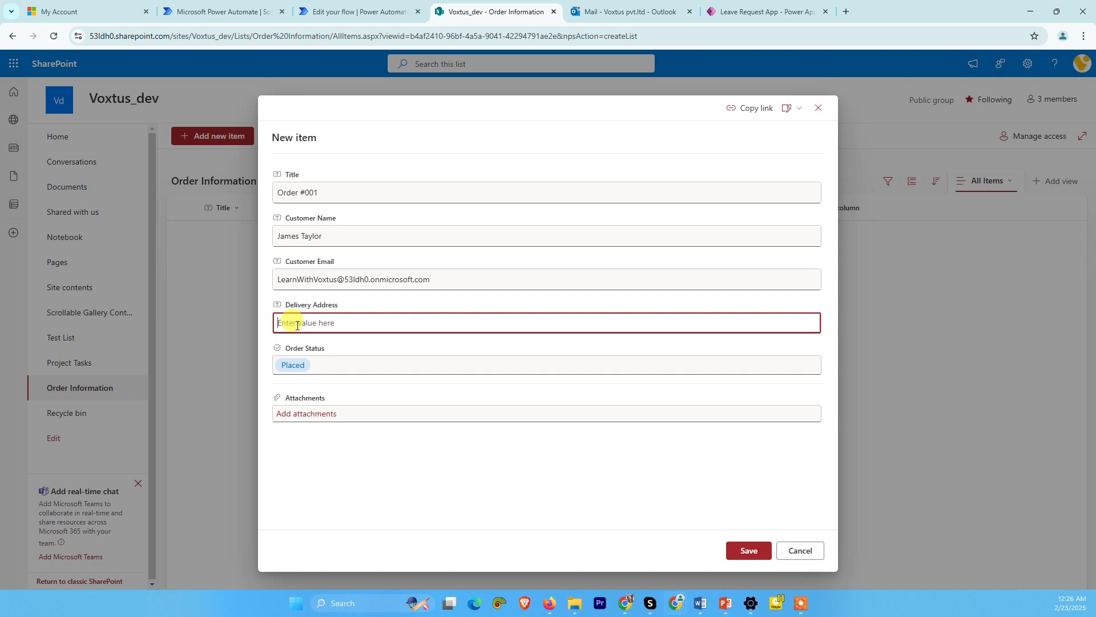
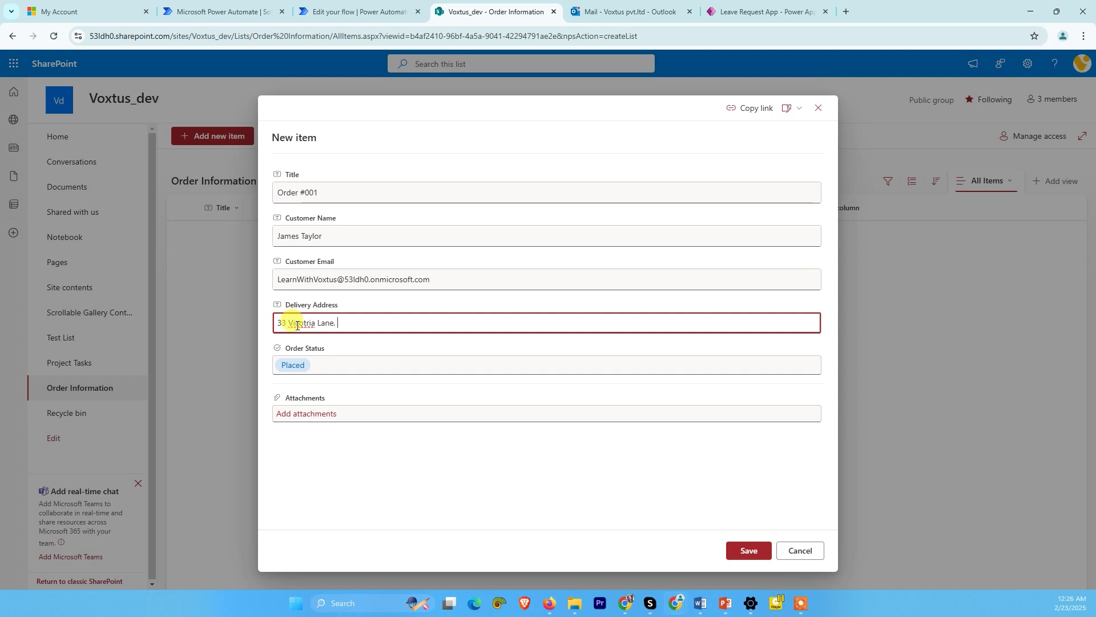
click(804, 352)
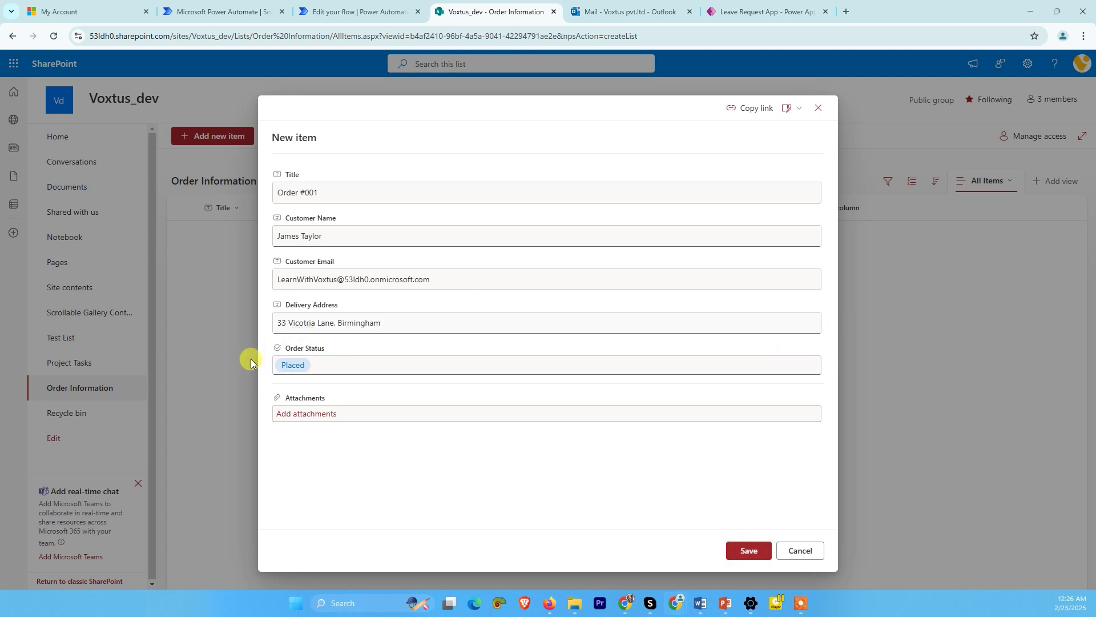
click(752, 552)
click(748, 550)
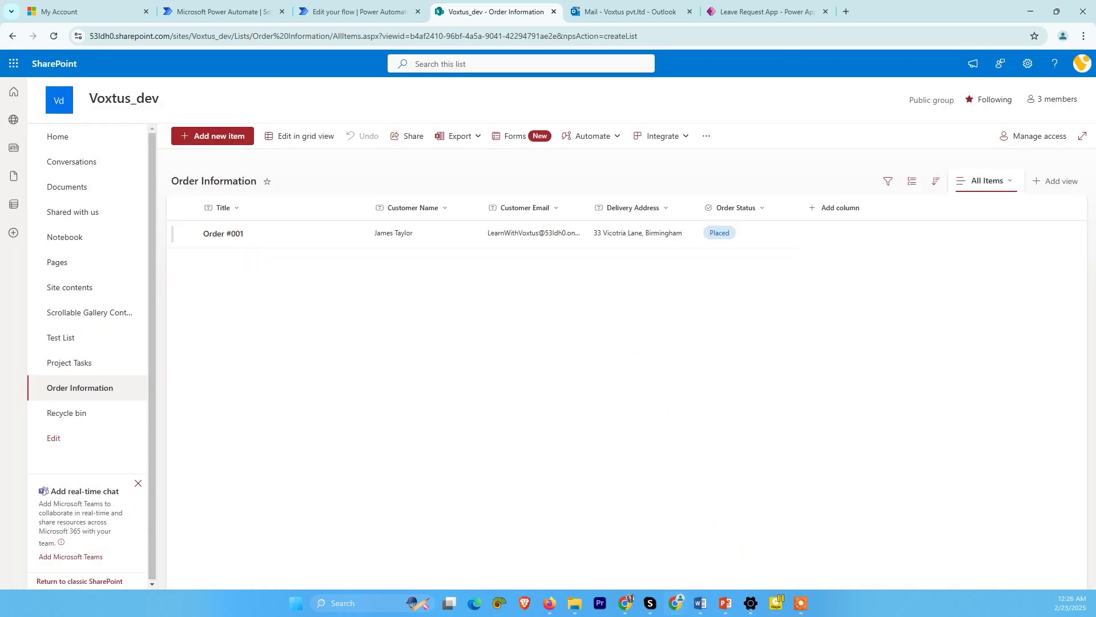
key(ctrl+shift+Tab)
- Go to the flow's details page, refresh the run history and reauthenticate the connections
click(20, 86)
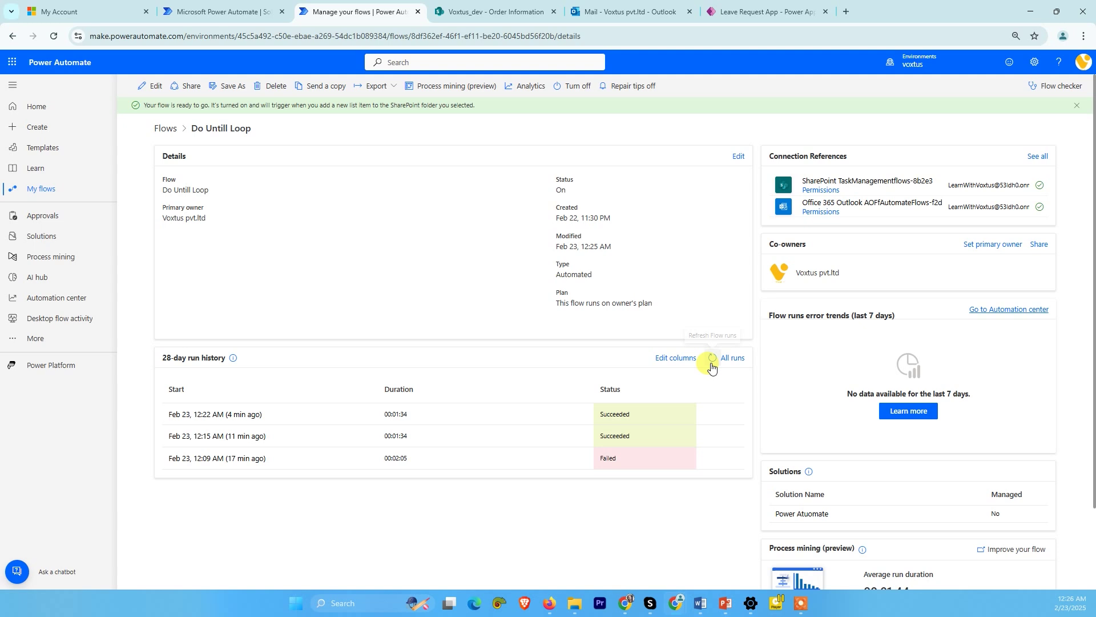
click(711, 359)
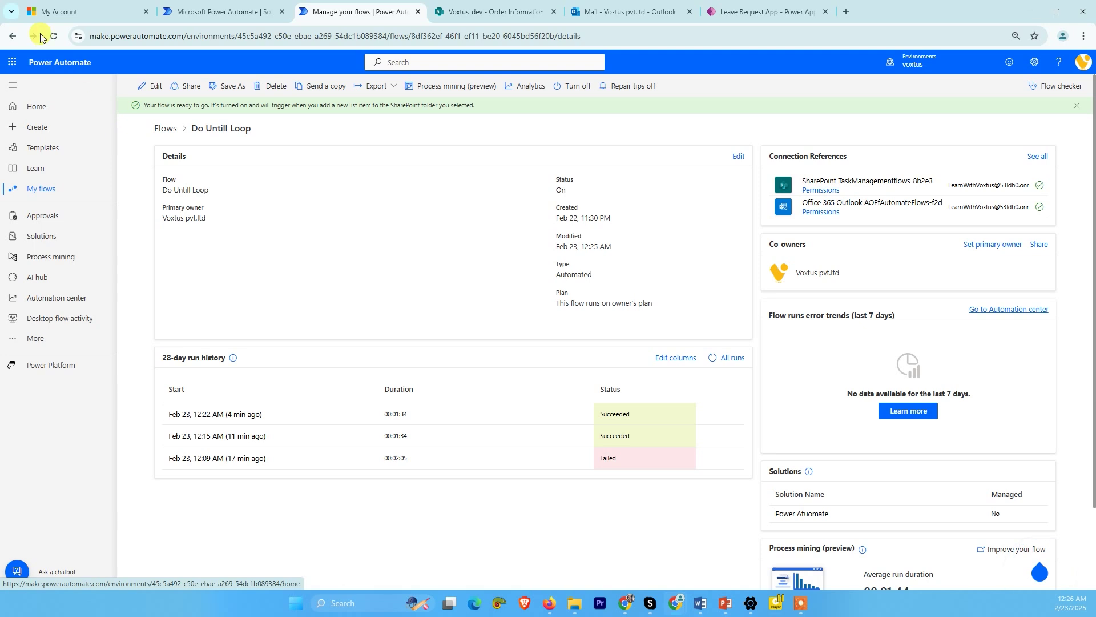
click(59, 38)
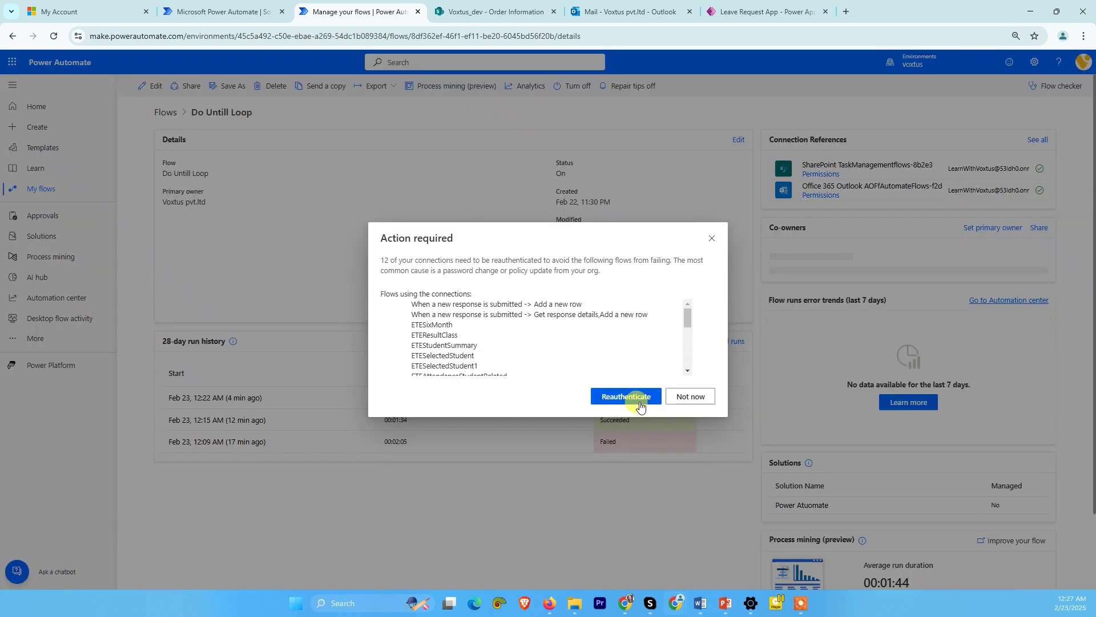
click(640, 398)
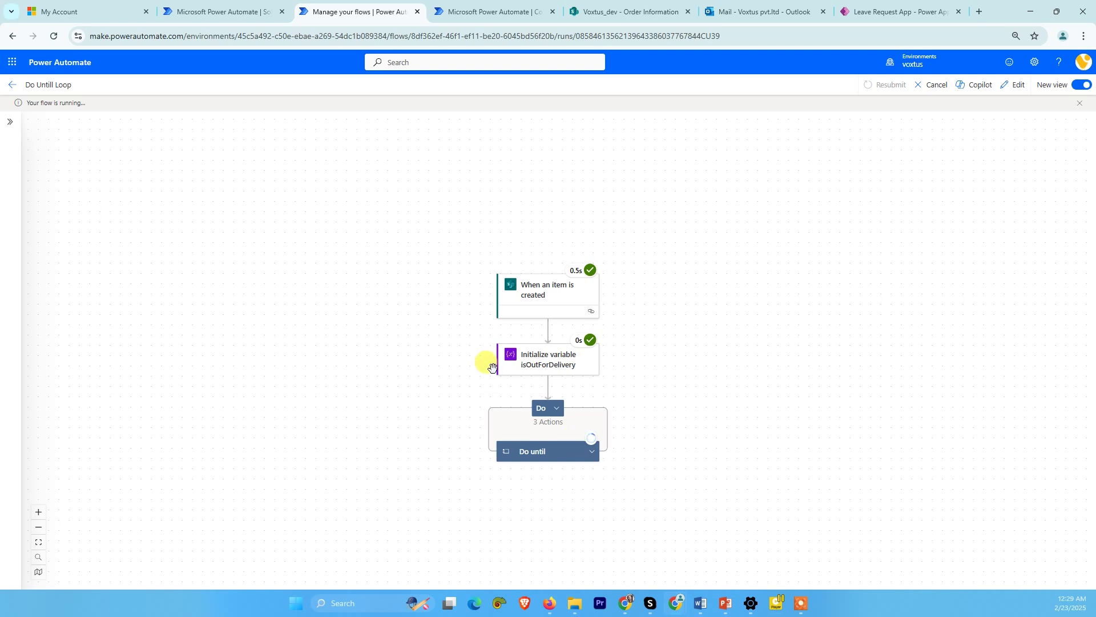
mouse_move(591, 443)
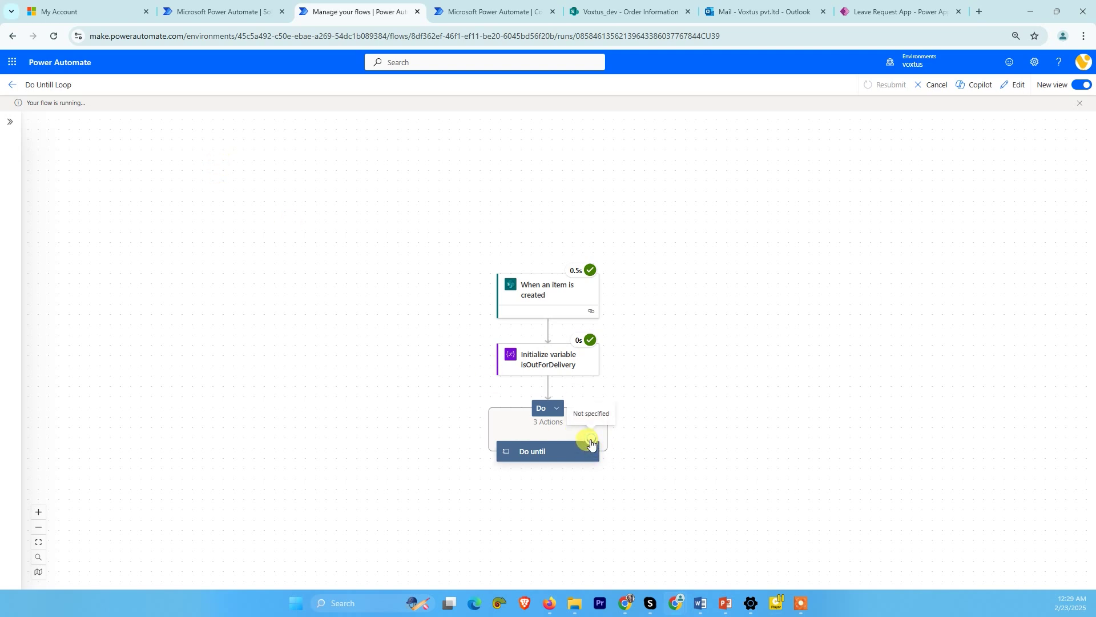
click(11, 85)
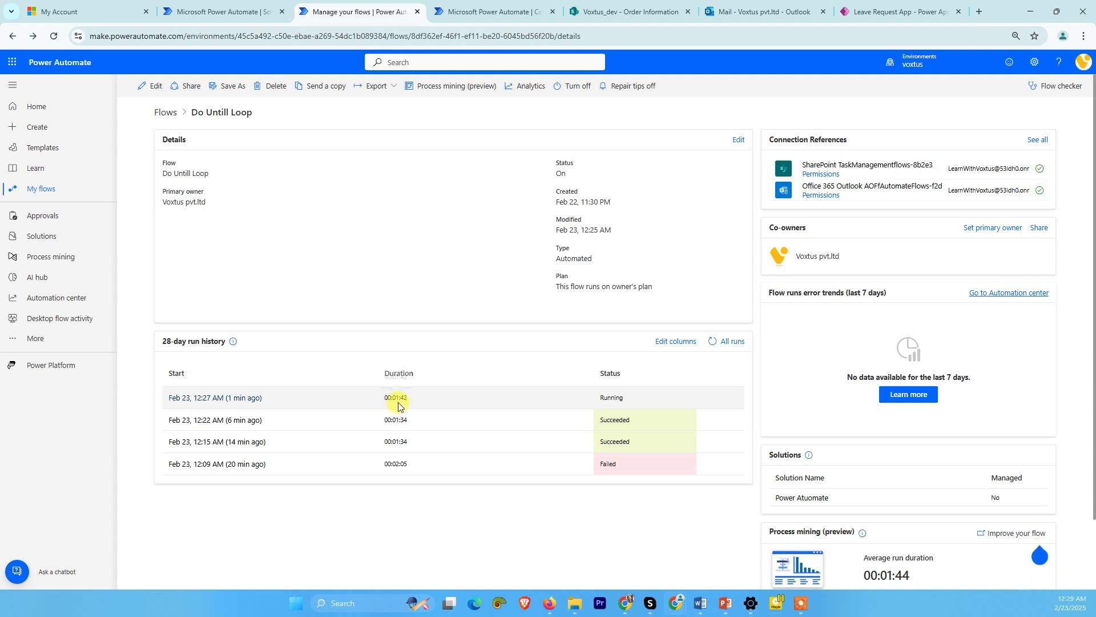
- Open the new order's details and change its Order Status to Out for Delivery
click(606, 3)
click(756, 229)
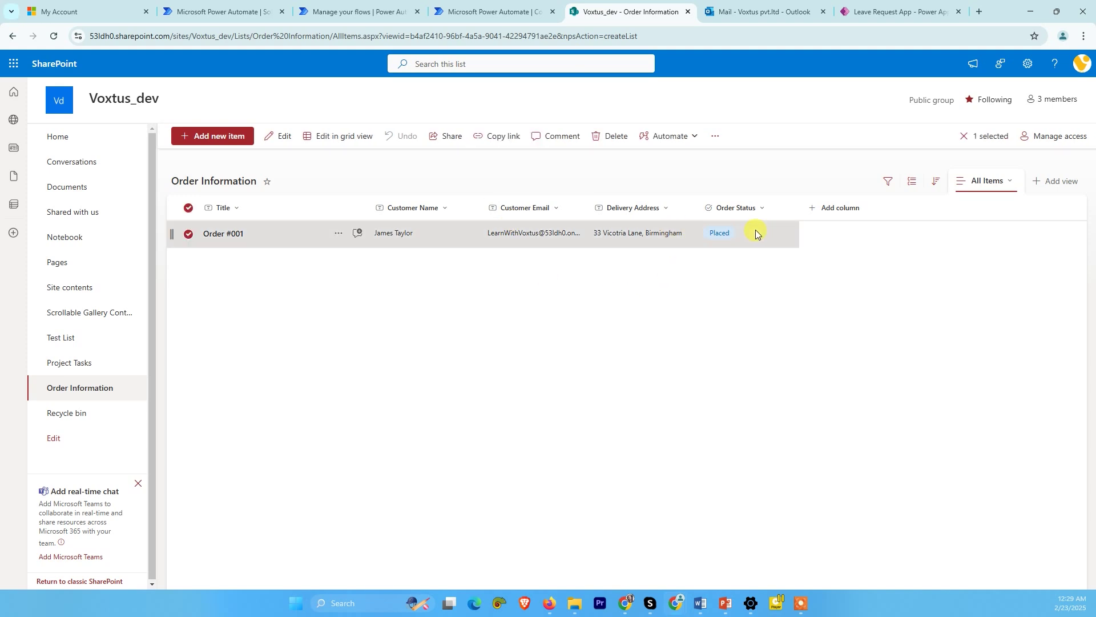
double_click(747, 234)
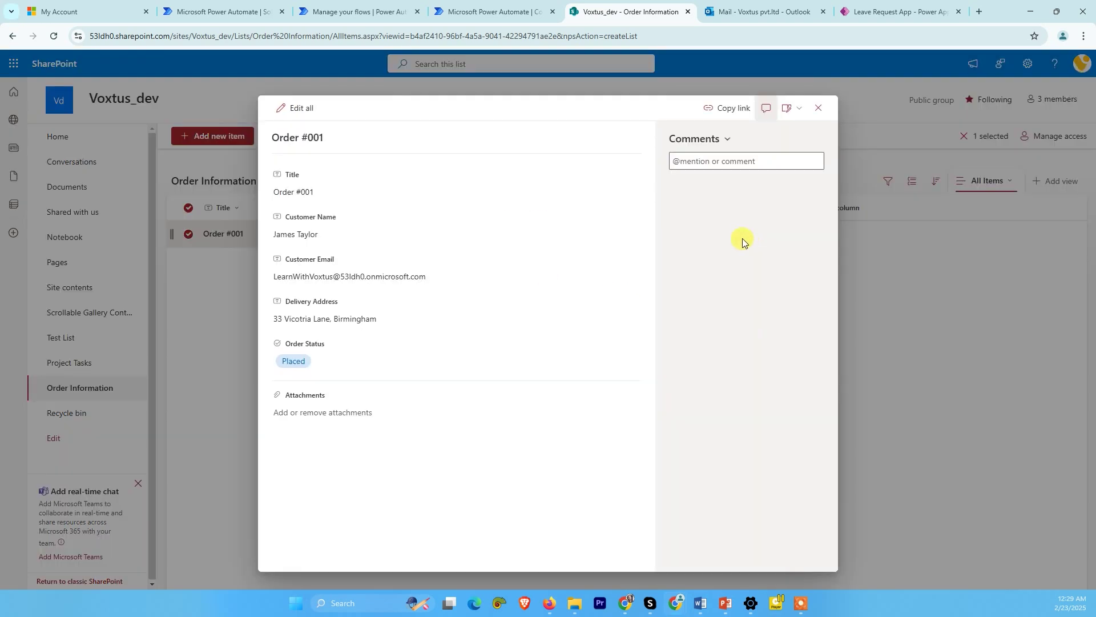
click(343, 364)
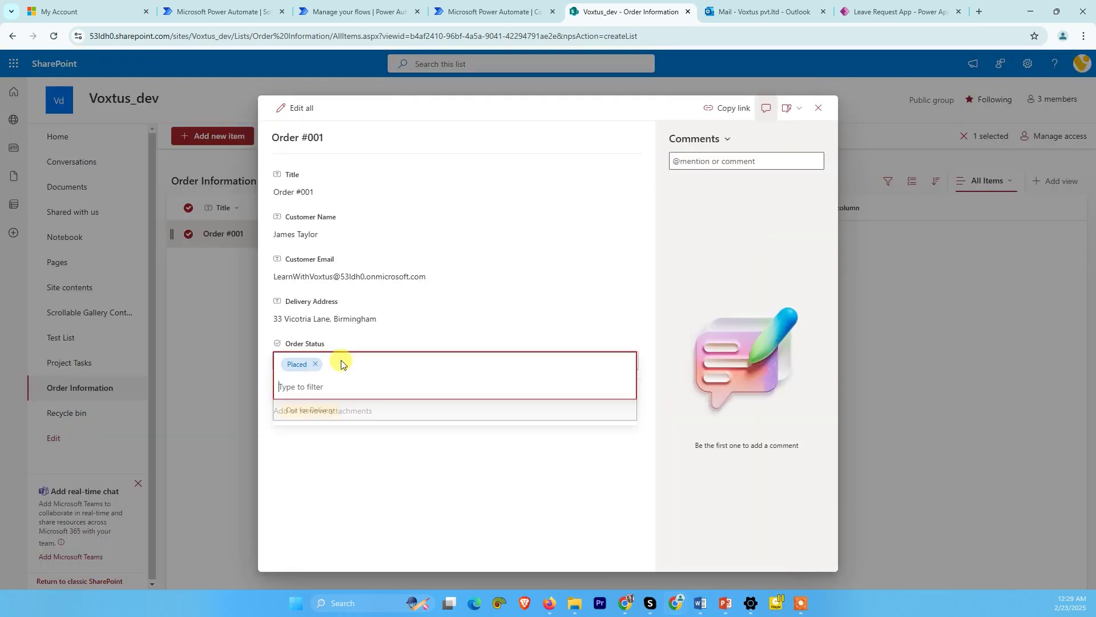
click(346, 418)
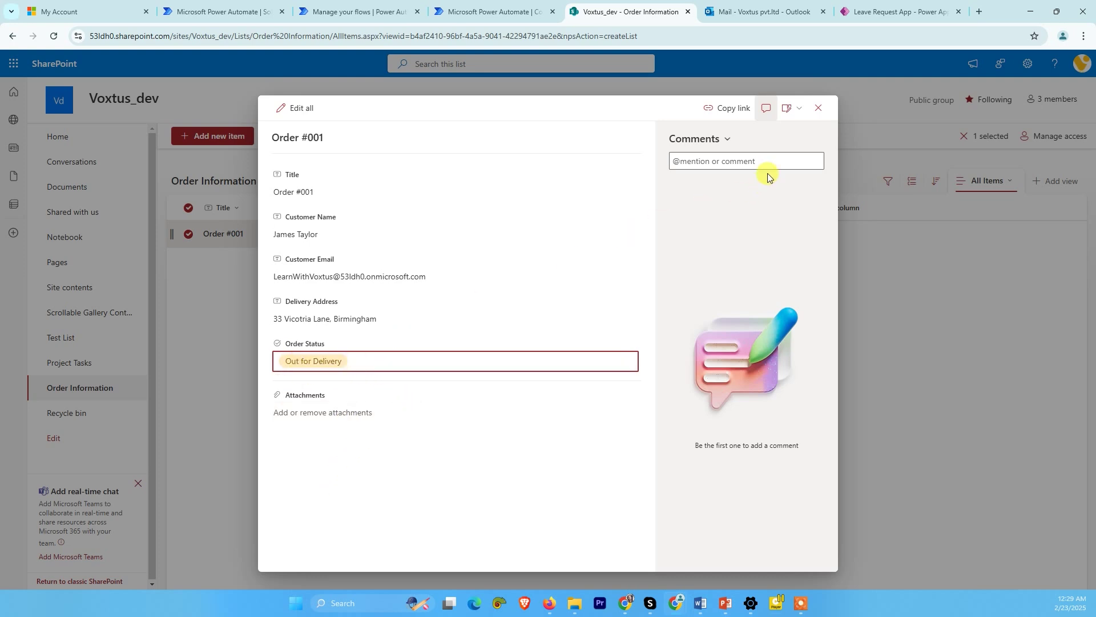
click(818, 108)
- Refresh the run history twice until the latest run shows Succeeded at 00:02:05
click(388, 11)
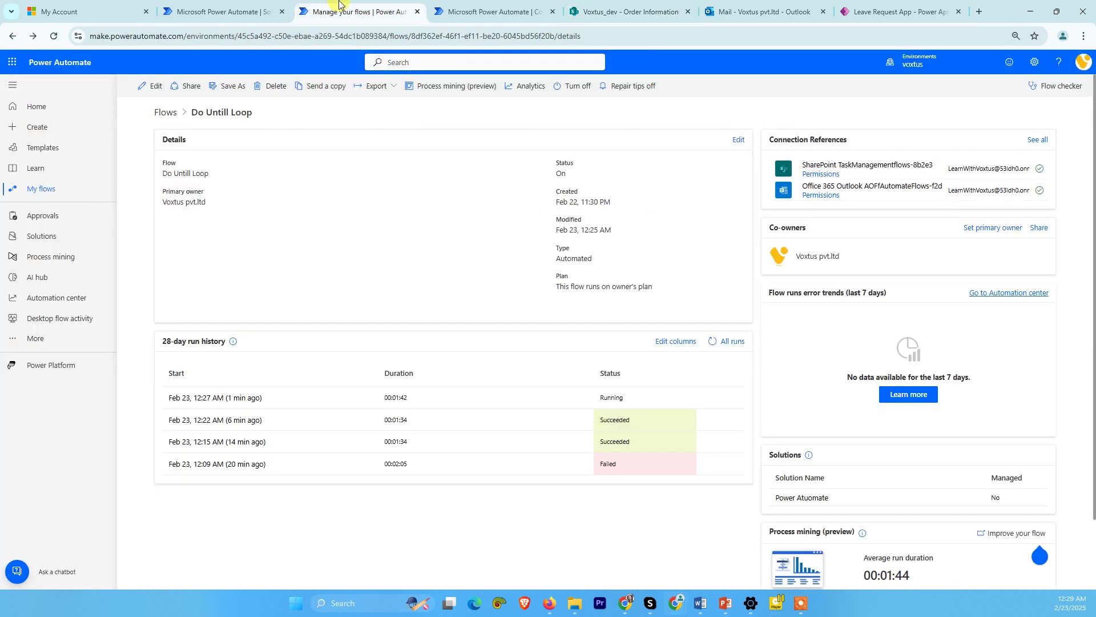
click(713, 343)
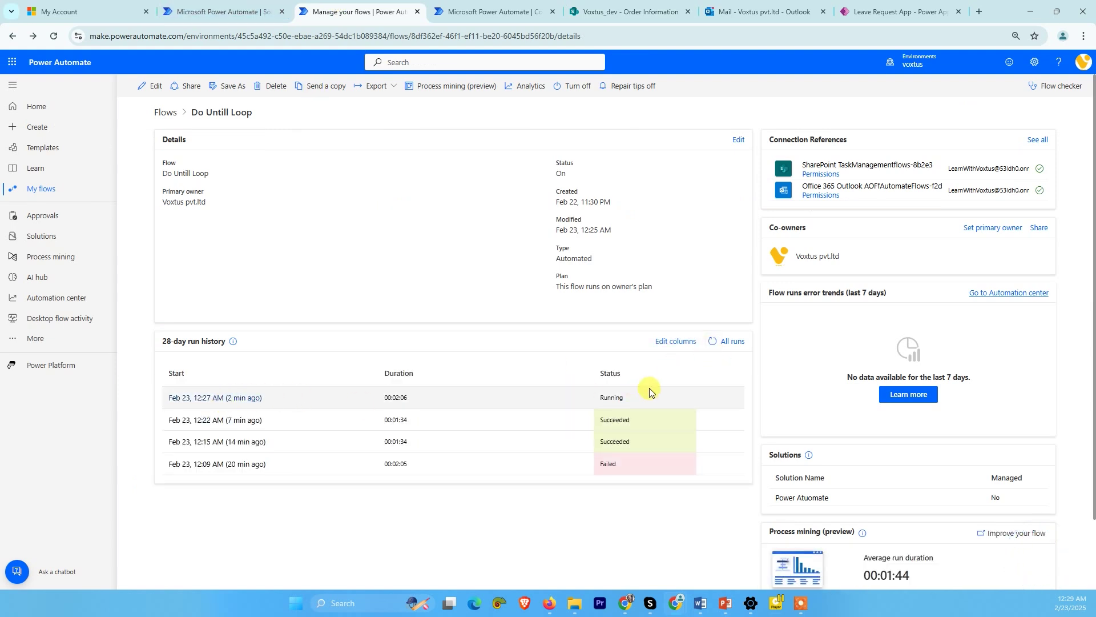
click(713, 343)
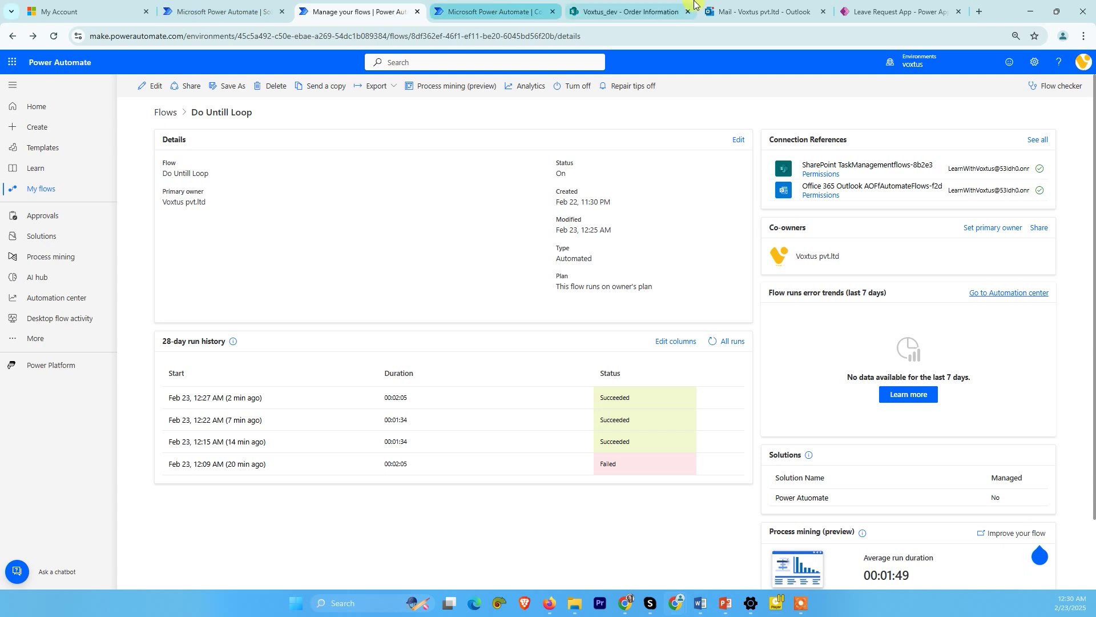
click(754, 12)
- Open the 'Your order is Out For Delivery!' email and highlight its greeting and body text
click(207, 209)
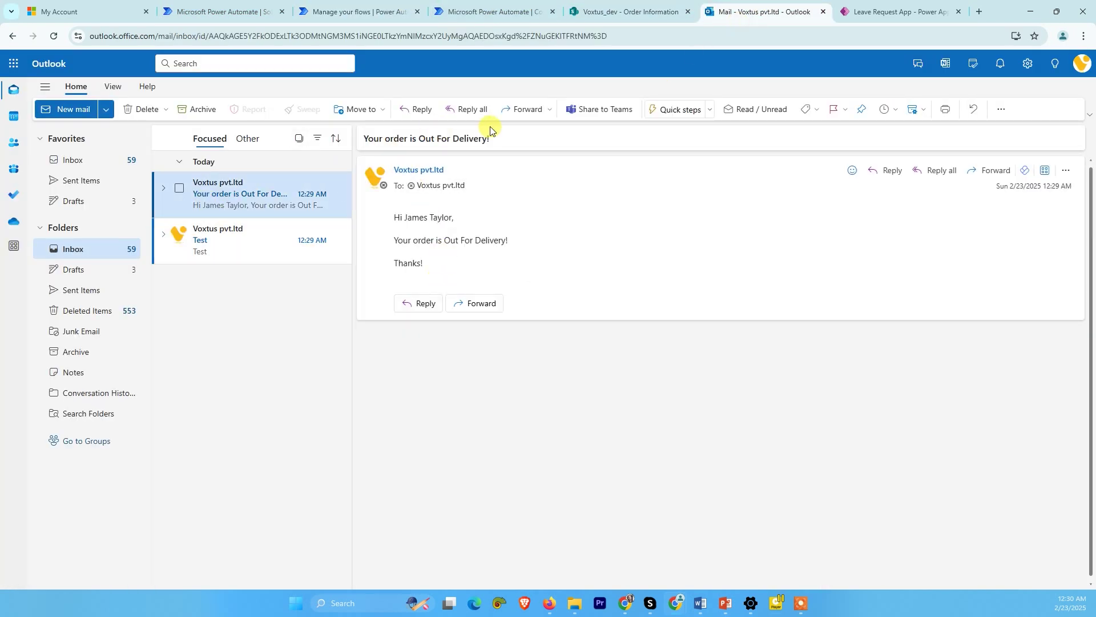
drag(393, 217, 477, 226)
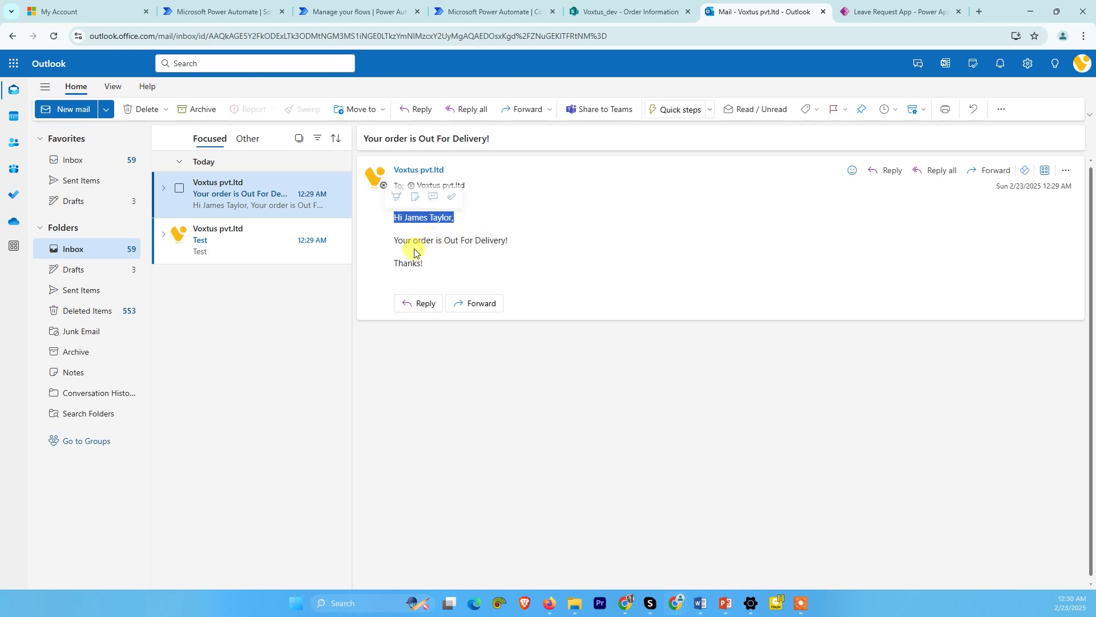
drag(394, 240, 518, 272)
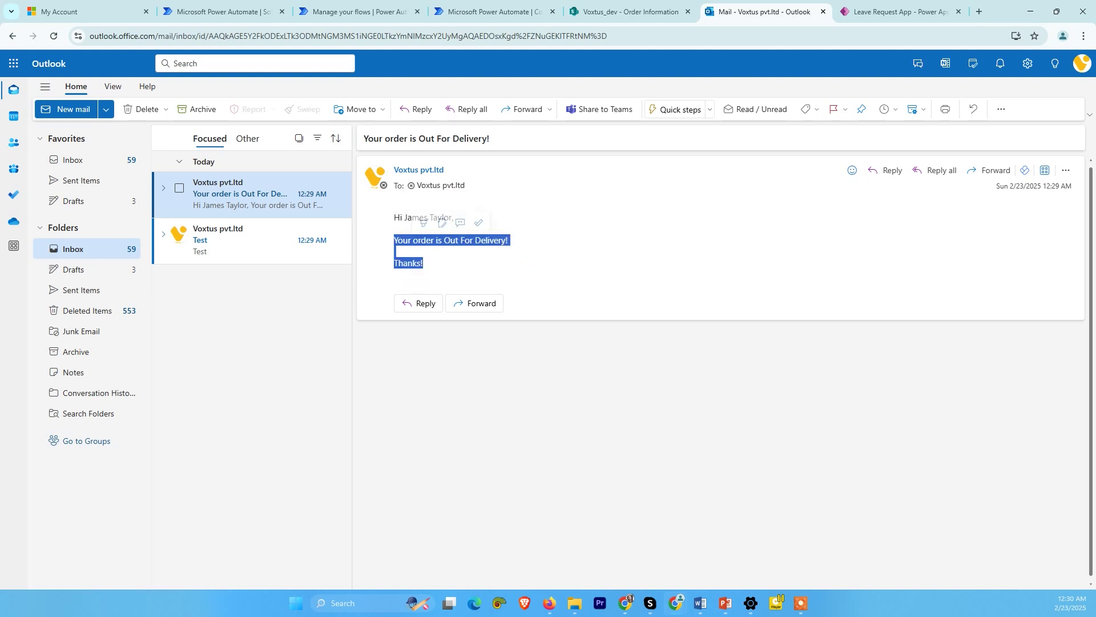